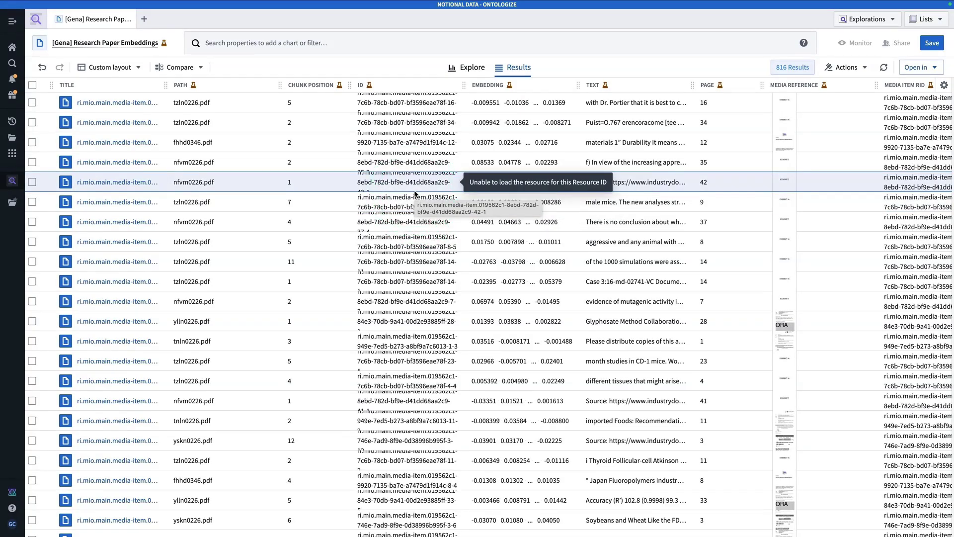
Step: Launch AIP Logic from the platform quick search for 'aip logic'
{"action": "left_click", "coordinate": [385, 83]}
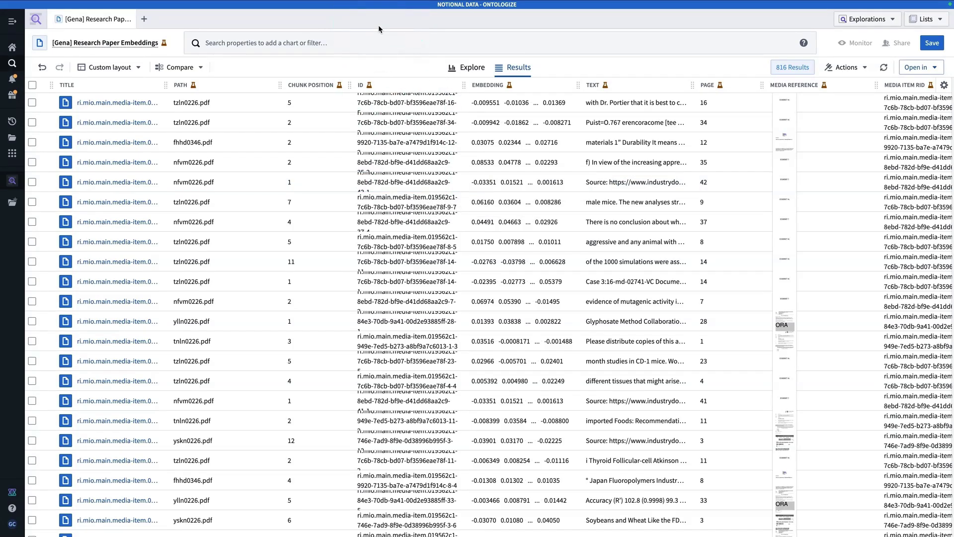
{"action": "key", "text": "super+j"}
{"action": "type", "text": "aip logic"}
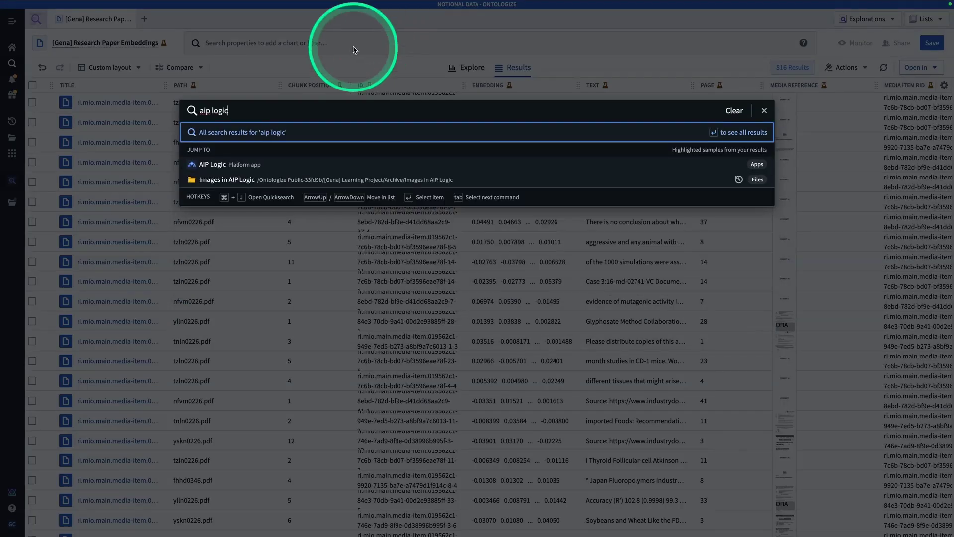
{"action": "left_click", "coordinate": [287, 165]}
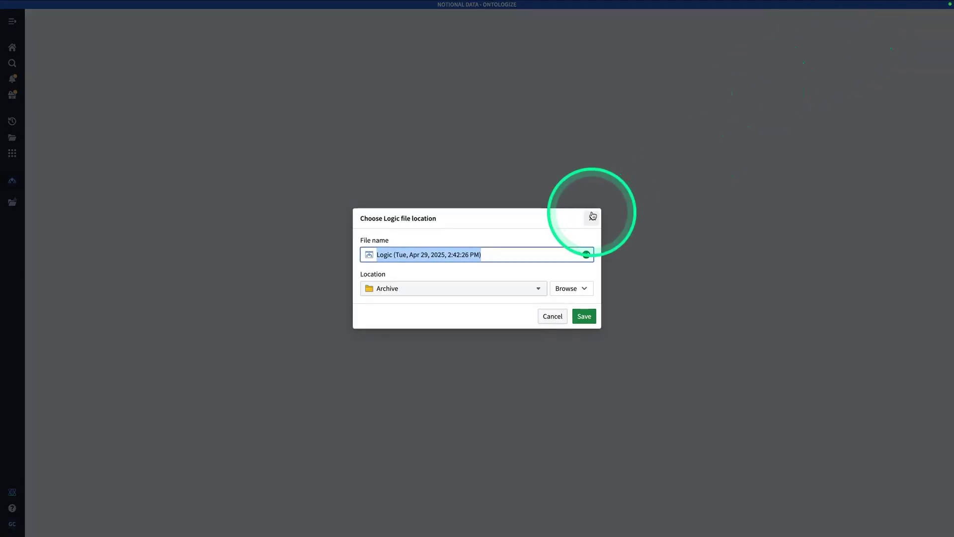
Step: Name the new Logic file 'PFAS Question Answerer' and save it
{"action": "key", "text": "BackSpace"}
{"action": "type", "text": "PFA"}
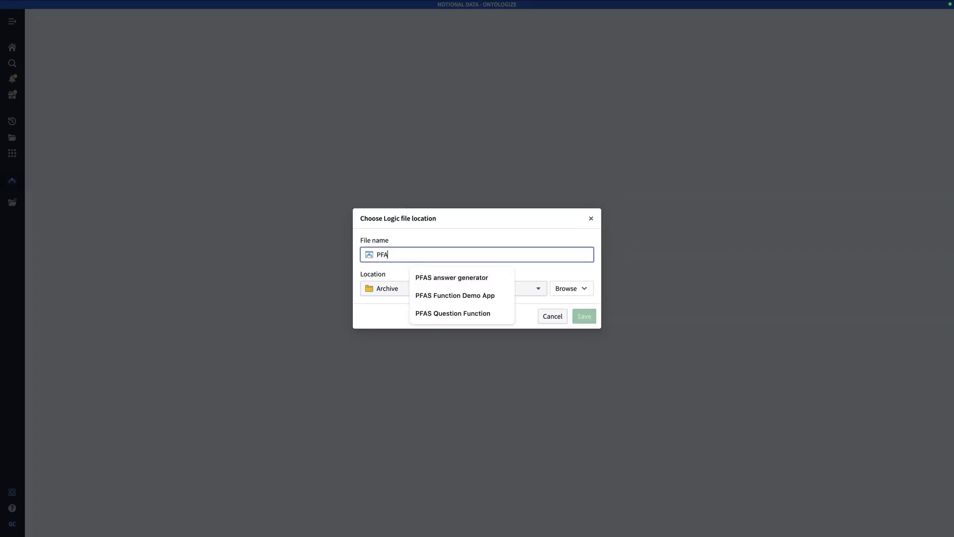
{"action": "type", "text": "S Qyestio"}
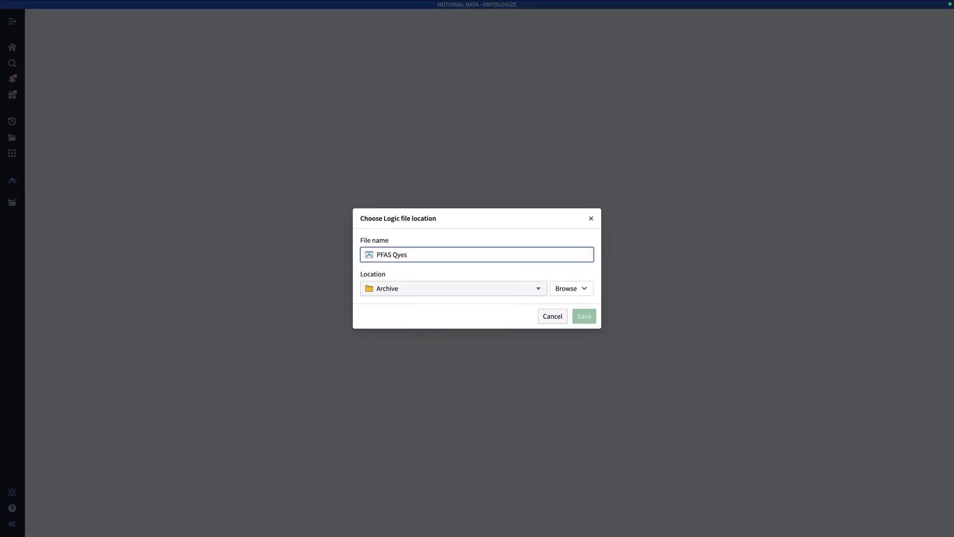
{"action": "key", "text": "BackSpace"}
{"action": "key", "text": "BackSpace"}
{"action": "key", "text": "BackSpace"}
{"action": "type", "text": "uestion Answer"}
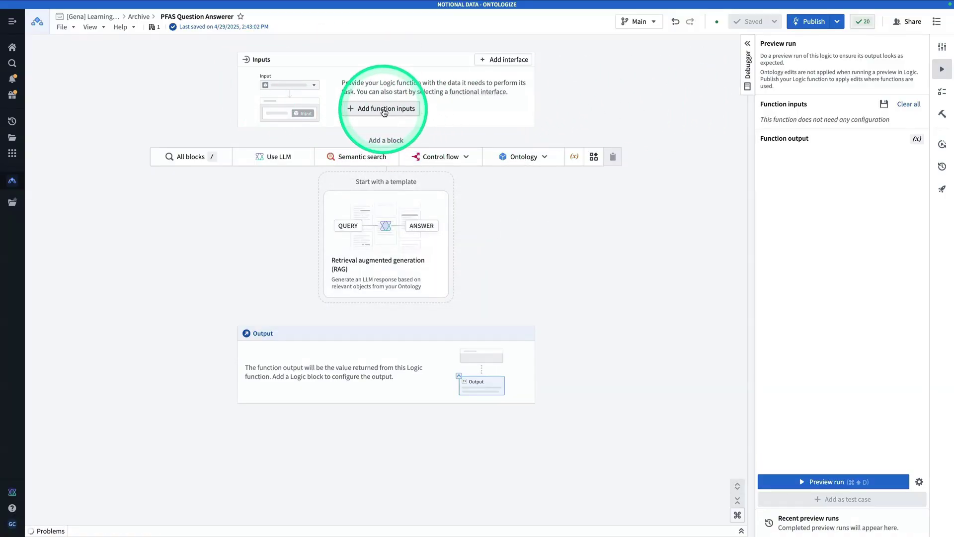
Step: Add a function input variable 'userQuestion', keeping type String and Required
{"action": "left_click", "coordinate": [384, 110]}
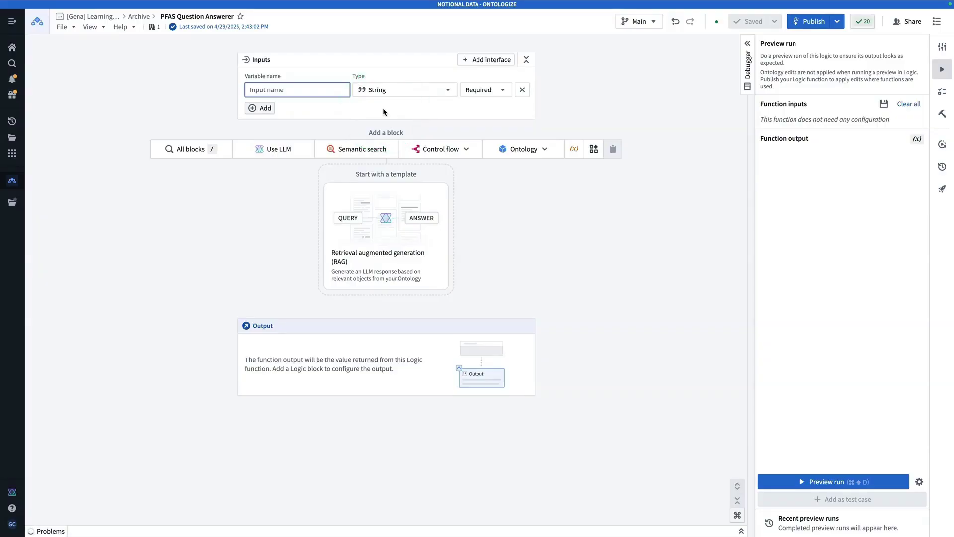
{"action": "type", "text": "u"}
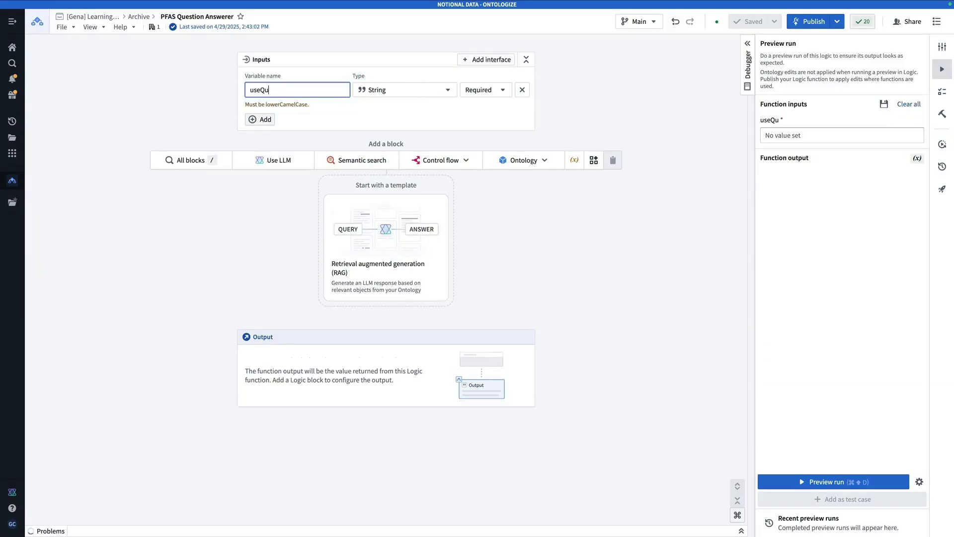
{"action": "type", "text": "serQuestion"}
{"action": "left_click", "coordinate": [621, 221]}
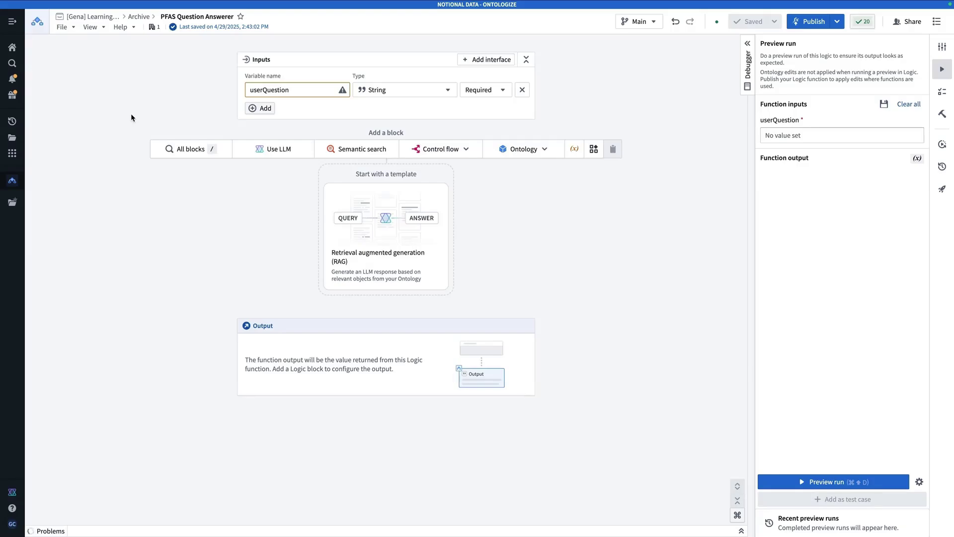
Step: Add a semantic search block titled 'Find Relevant Research Paper Chunks'
{"action": "left_click", "coordinate": [354, 149]}
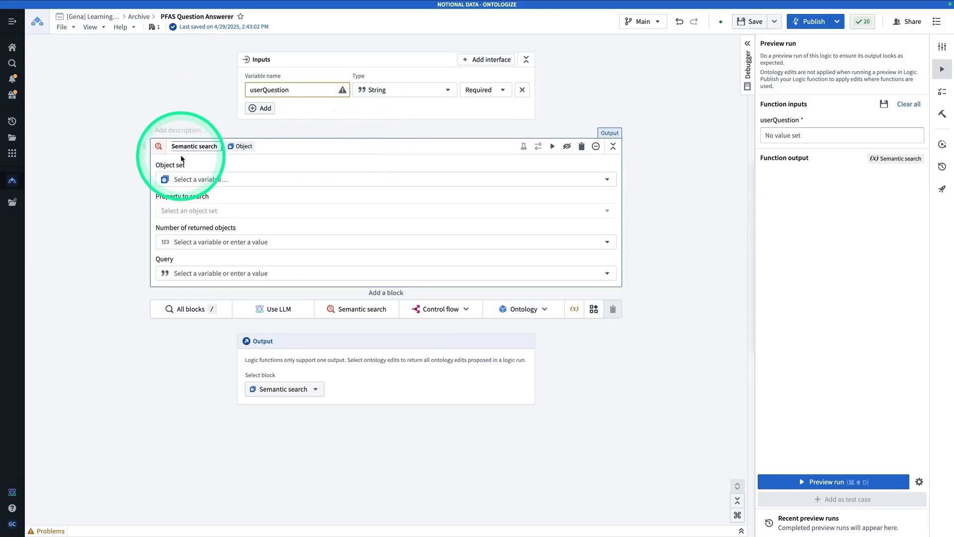
{"action": "left_click", "coordinate": [178, 146]}
{"action": "triple_click", "coordinate": [178, 146]}
{"action": "type", "text": "Find R"}
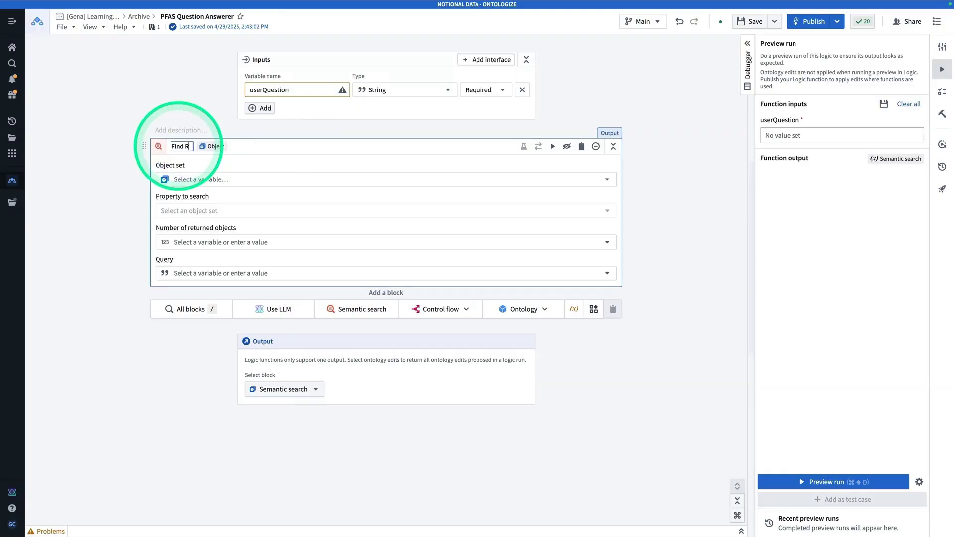
{"action": "type", "text": "elevant Resr"}
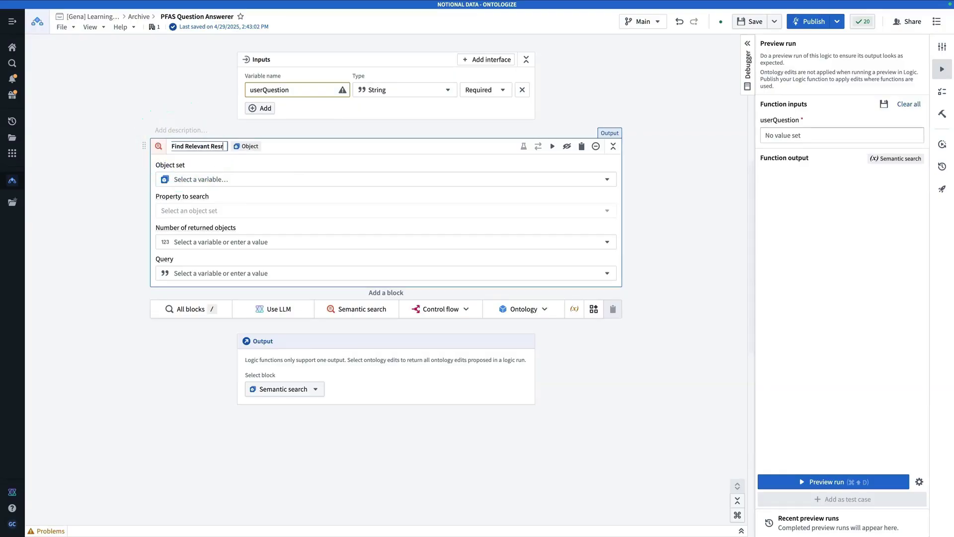
{"action": "key", "text": "BackSpace"}
{"action": "type", "text": "earch Paper Chu"}
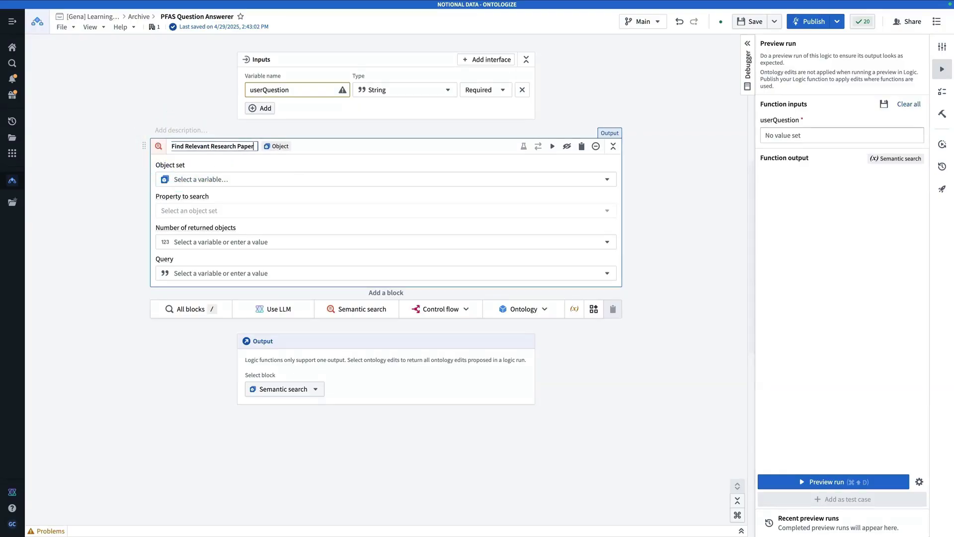
{"action": "type", "text": "nks"}
Step: Search the [Gena] Research Paper Embeddings object set on its Embedding property
{"action": "left_click", "coordinate": [304, 180]}
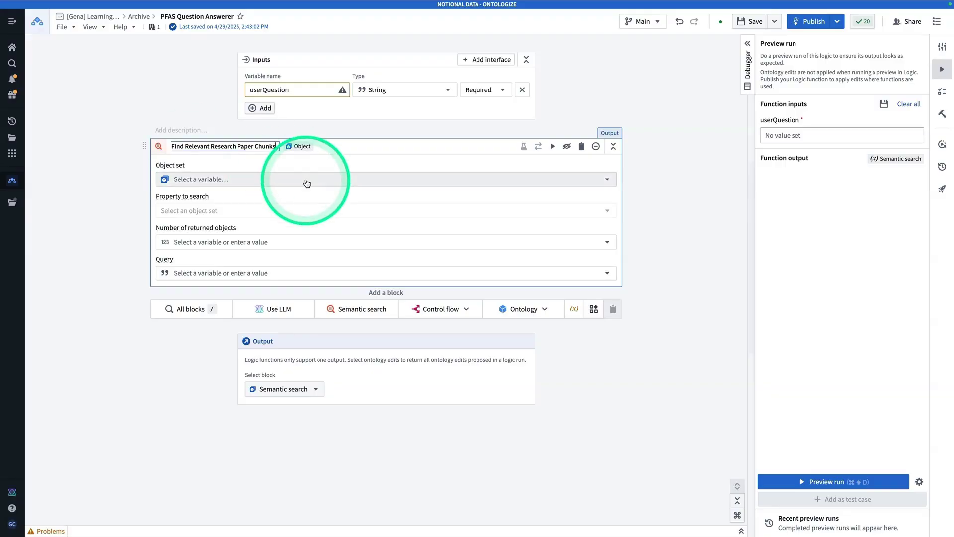
{"action": "left_click", "coordinate": [433, 197]}
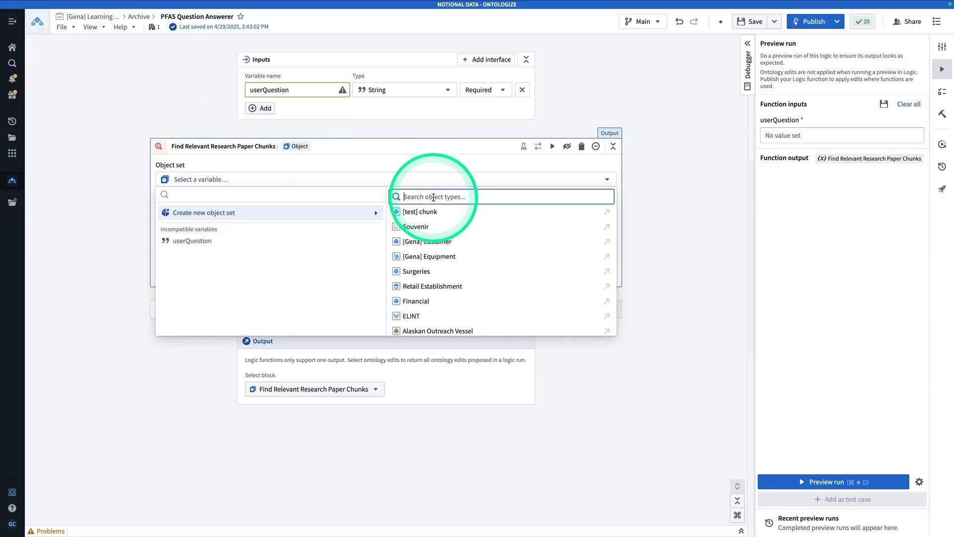
{"action": "type", "text": "resear"}
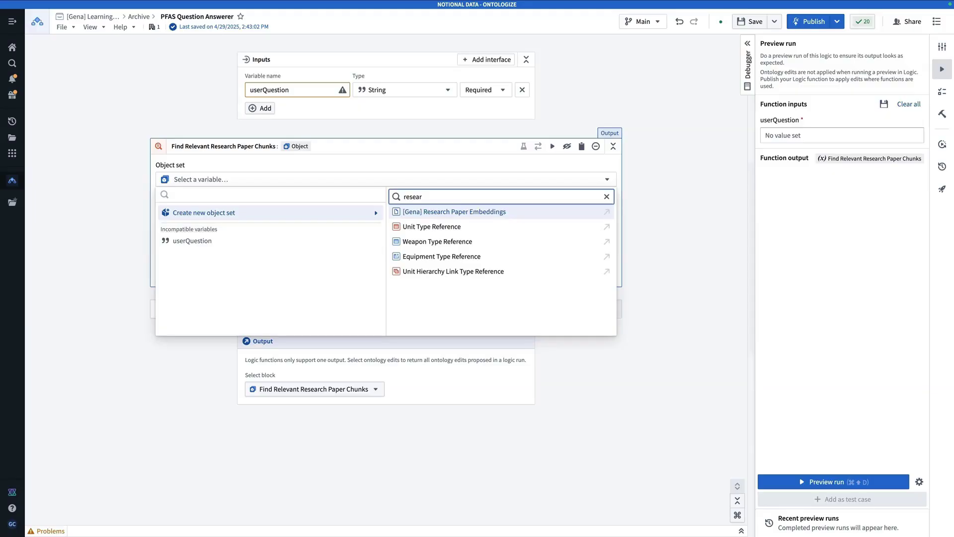
{"action": "left_click", "coordinate": [509, 215]}
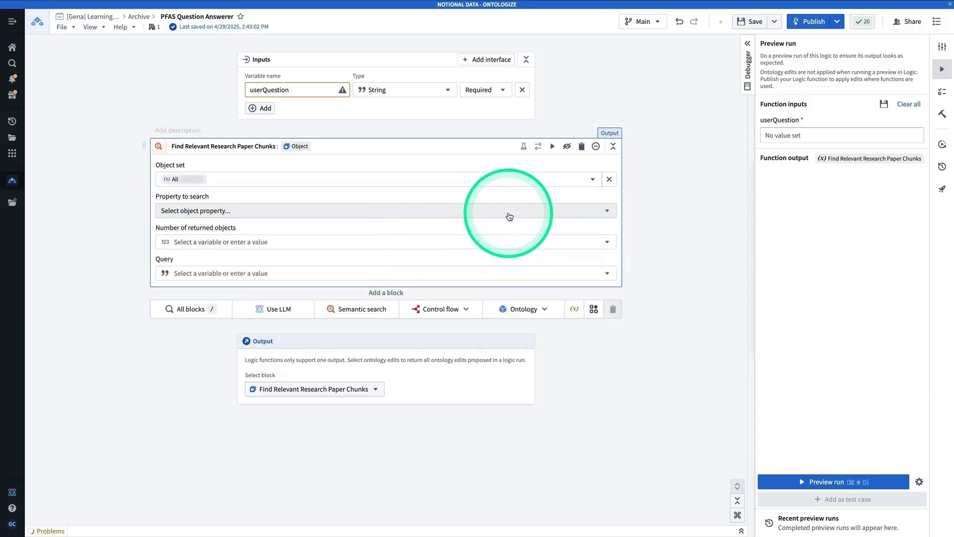
{"action": "left_click", "coordinate": [255, 213]}
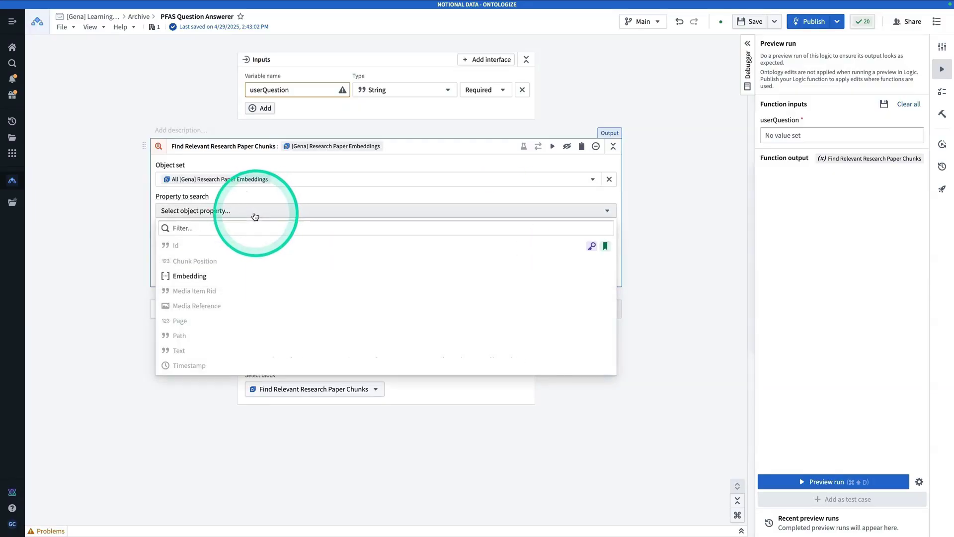
{"action": "left_click", "coordinate": [207, 279]}
Step: Return 3 objects, using userQuestion as the search query
{"action": "left_click", "coordinate": [236, 240]}
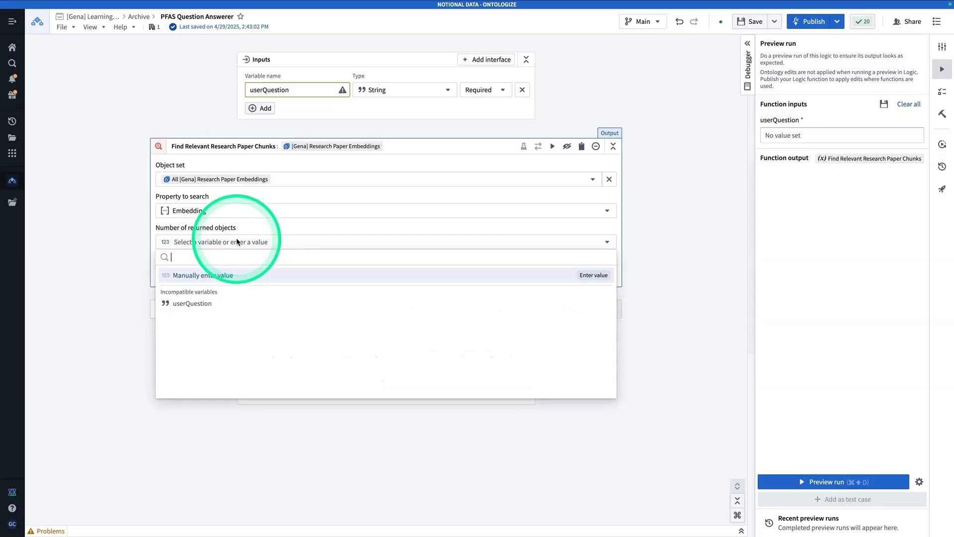
{"action": "left_click", "coordinate": [257, 276]}
{"action": "left_click", "coordinate": [276, 244]}
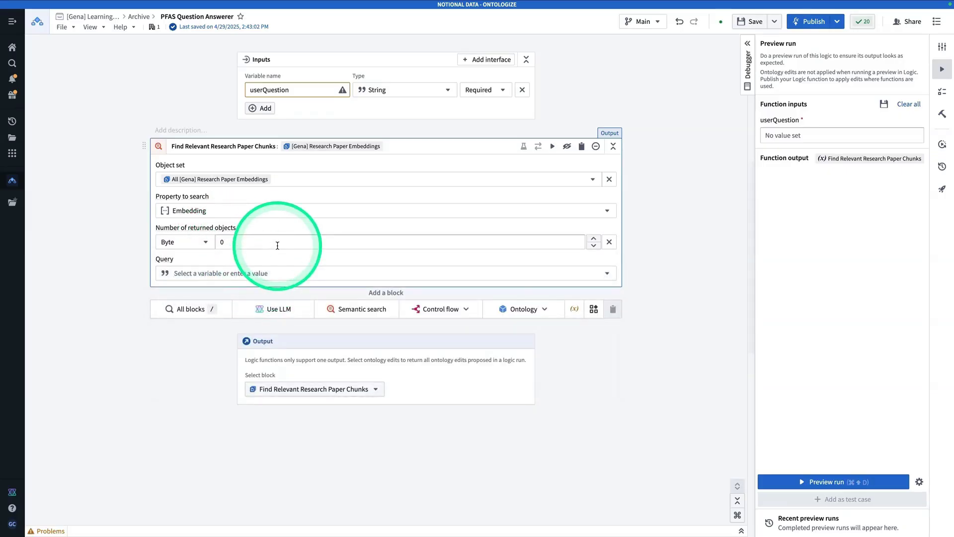
{"action": "left_click", "coordinate": [280, 231]}
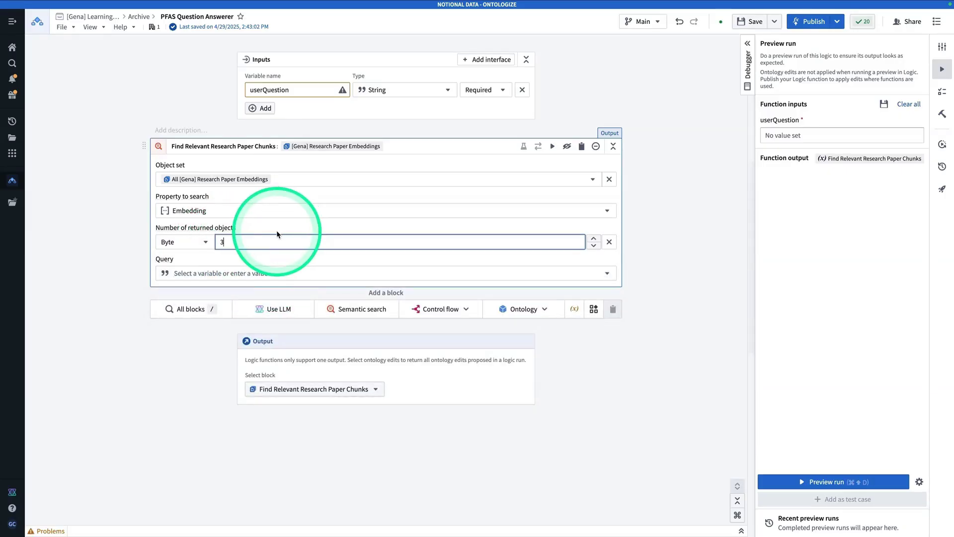
{"action": "left_click", "coordinate": [294, 274]}
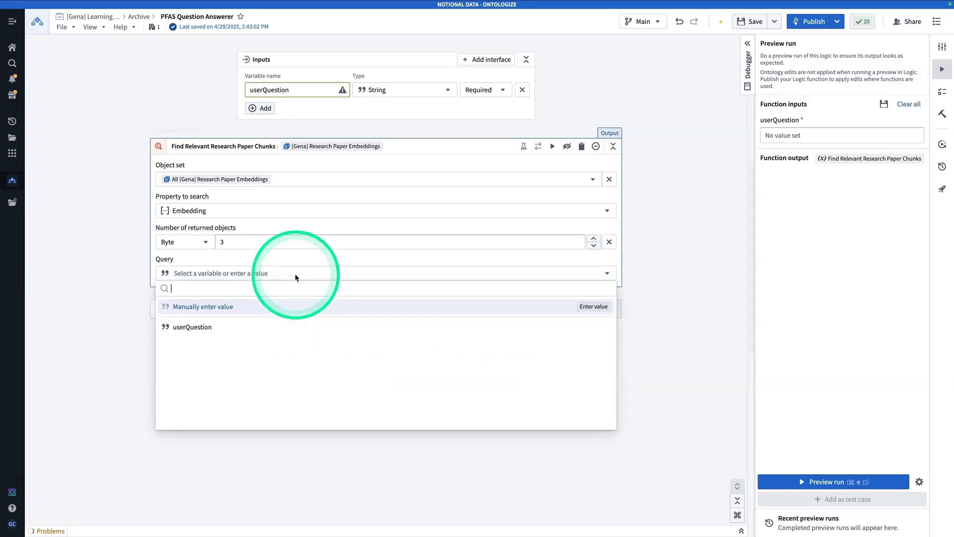
{"action": "left_click", "coordinate": [241, 327]}
{"action": "left_click", "coordinate": [802, 137]}
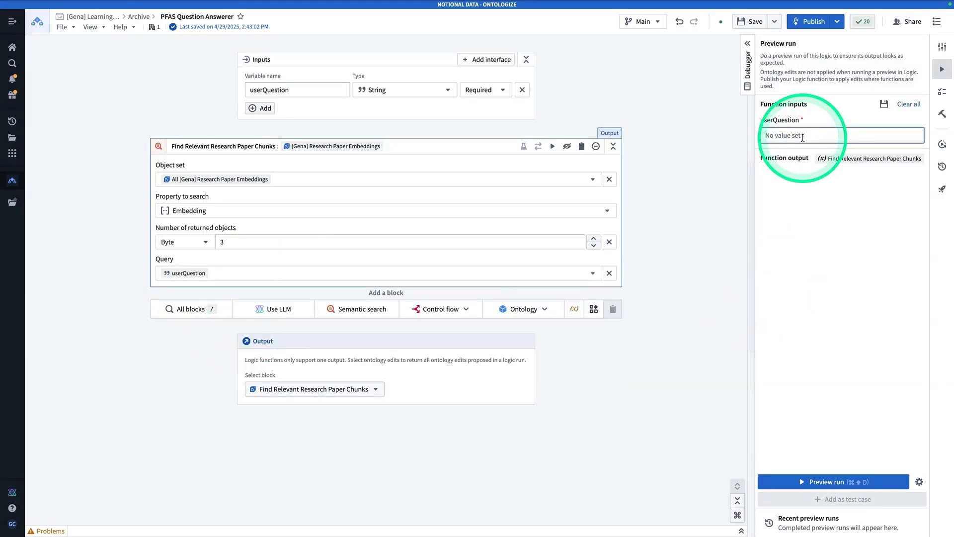
Step: Preview-run with 'Has glyphosate been found in soybeans?' and inspect the three returned chunks
{"action": "type", "text": "H"}
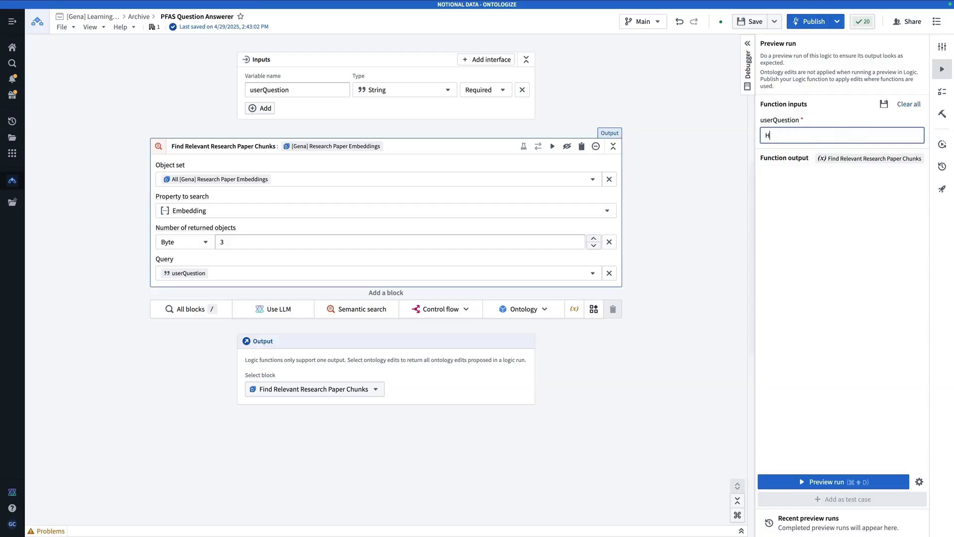
{"action": "type", "text": "as glyphosate been found in soybeans?"}
{"action": "left_click", "coordinate": [828, 481]}
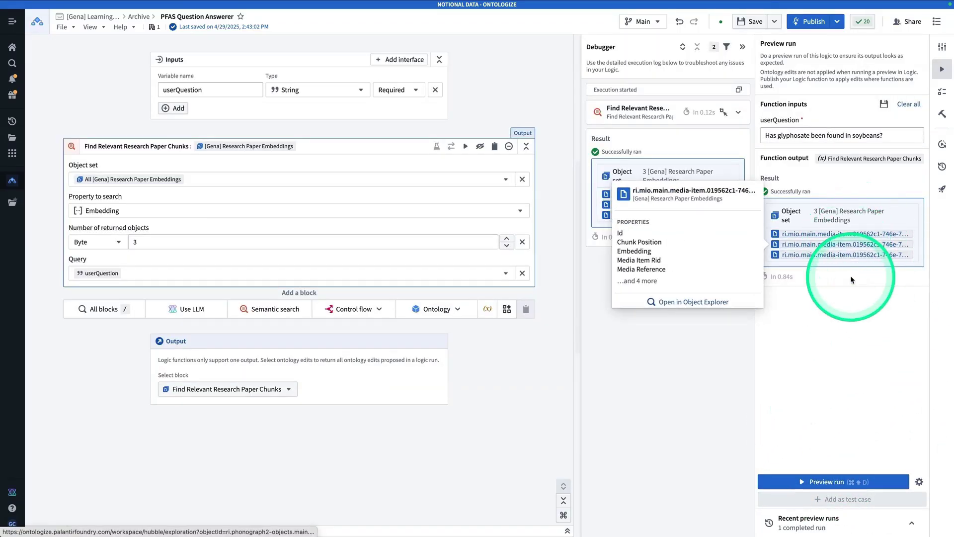
{"action": "mouse_move", "coordinate": [851, 256]}
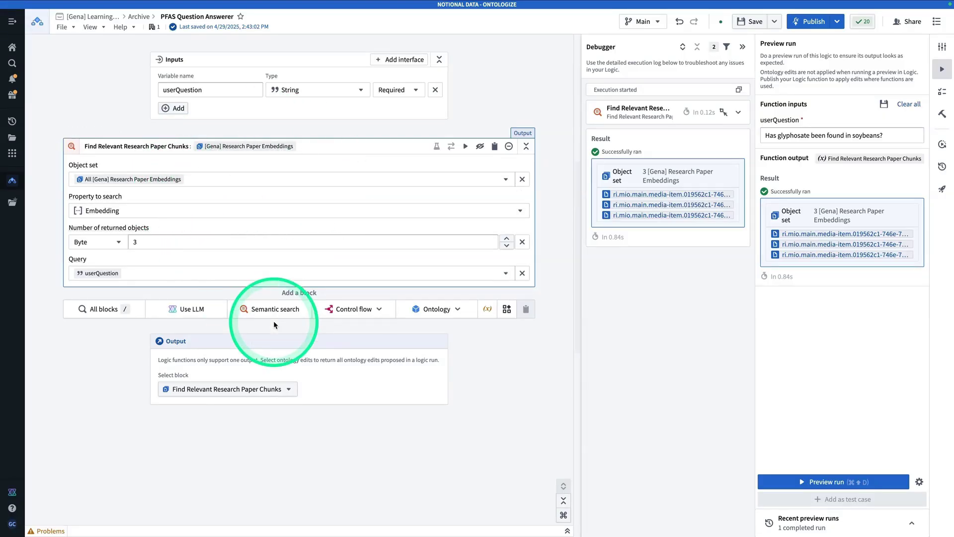
Step: Add a Use LLM block after the search and title it 'Return Yes or No'
{"action": "left_click", "coordinate": [189, 309]}
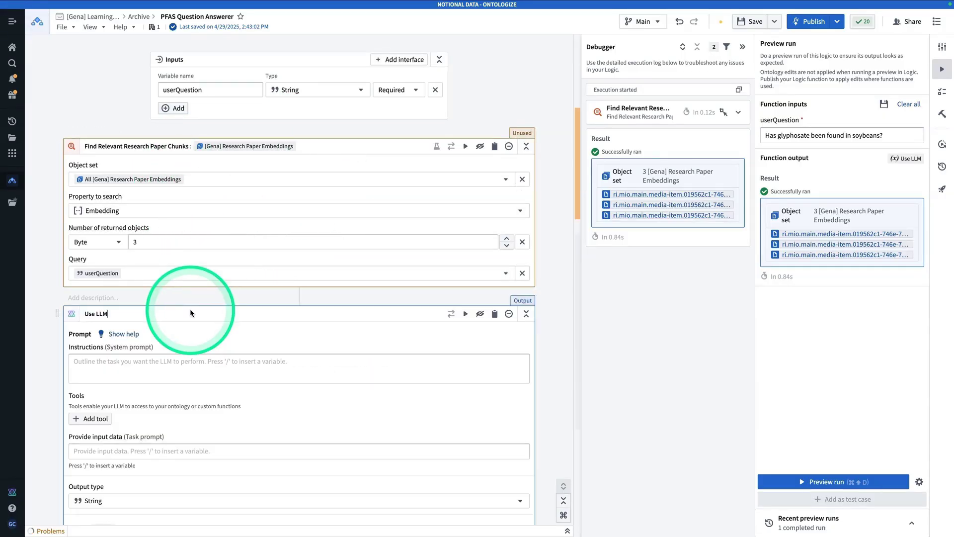
{"action": "left_click", "coordinate": [95, 239]}
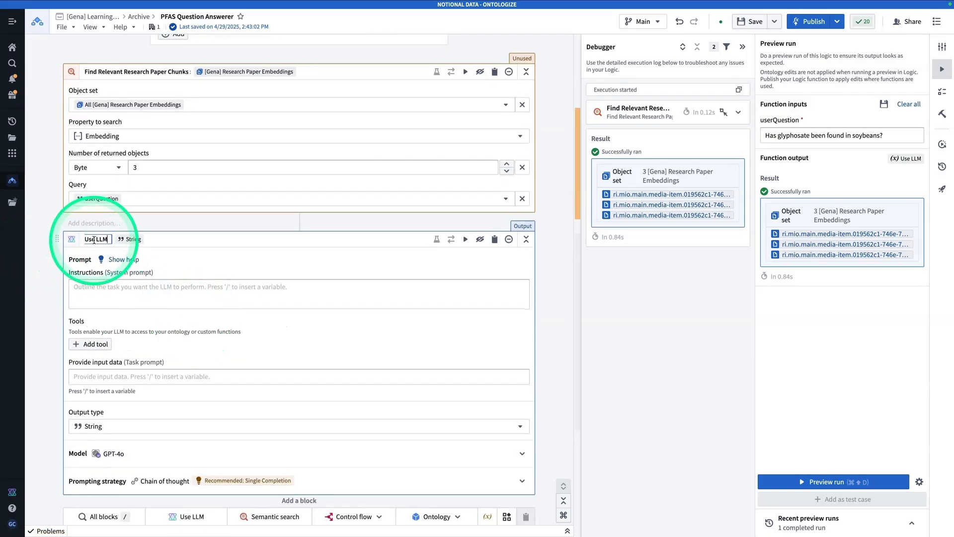
{"action": "triple_click", "coordinate": [94, 240]}
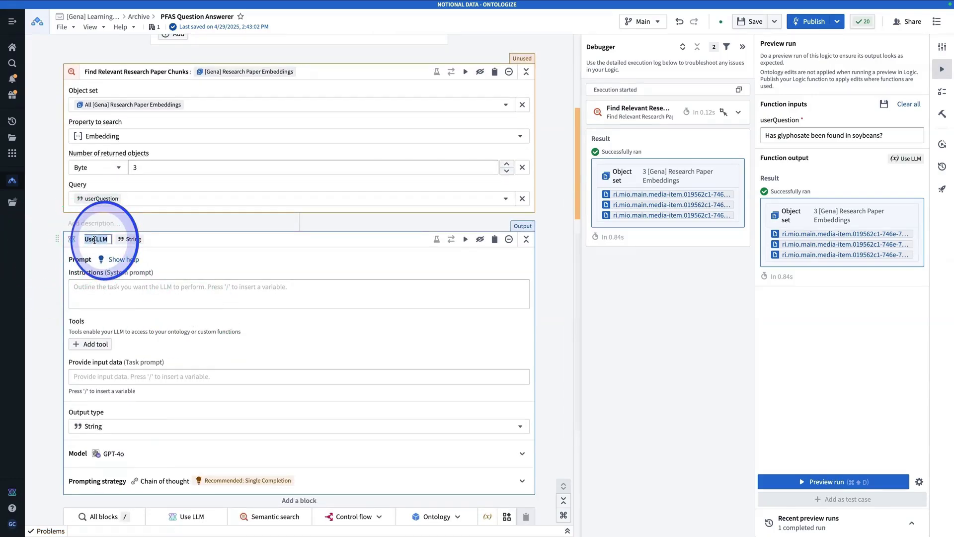
{"action": "type", "text": "Return"}
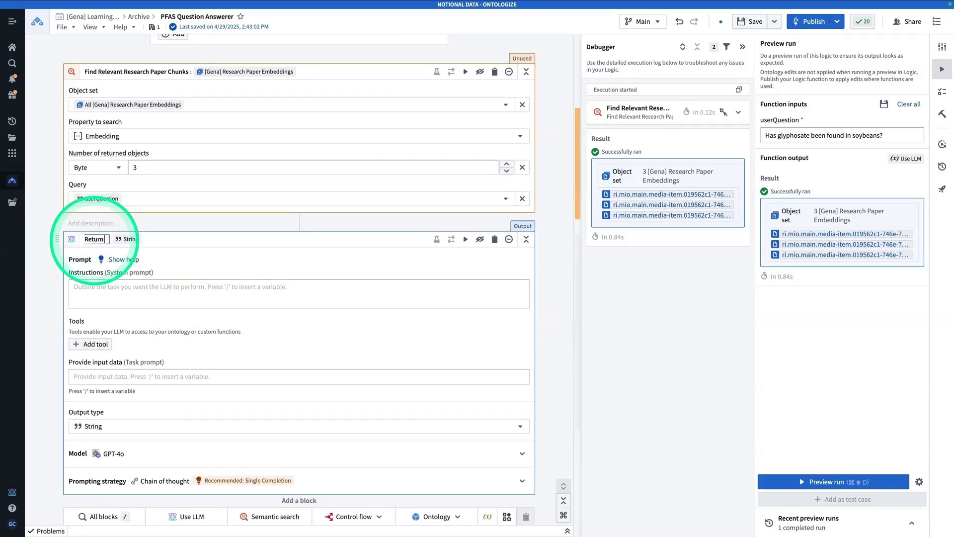
{"action": "type", "text": " Yes or No"}
{"action": "left_click", "coordinate": [166, 270]}
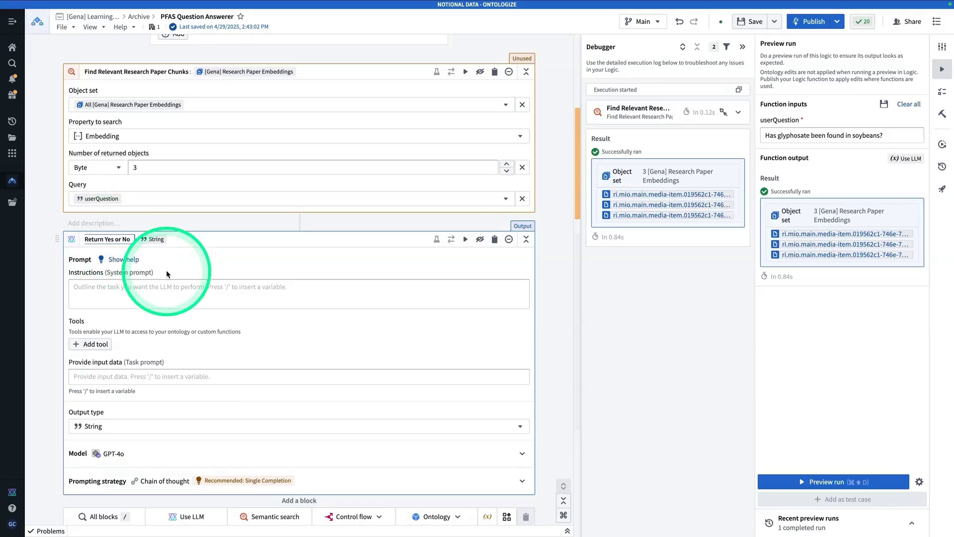
Step: Write the glyphosate expert instructions, requiring only a "Yes" or "No" answer
{"action": "left_click", "coordinate": [187, 287]}
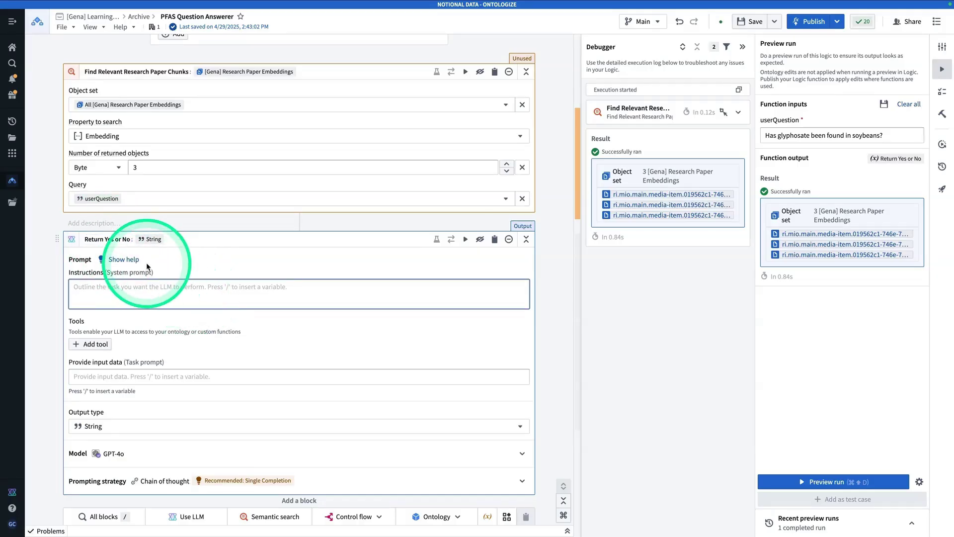
{"action": "left_click", "coordinate": [247, 319]}
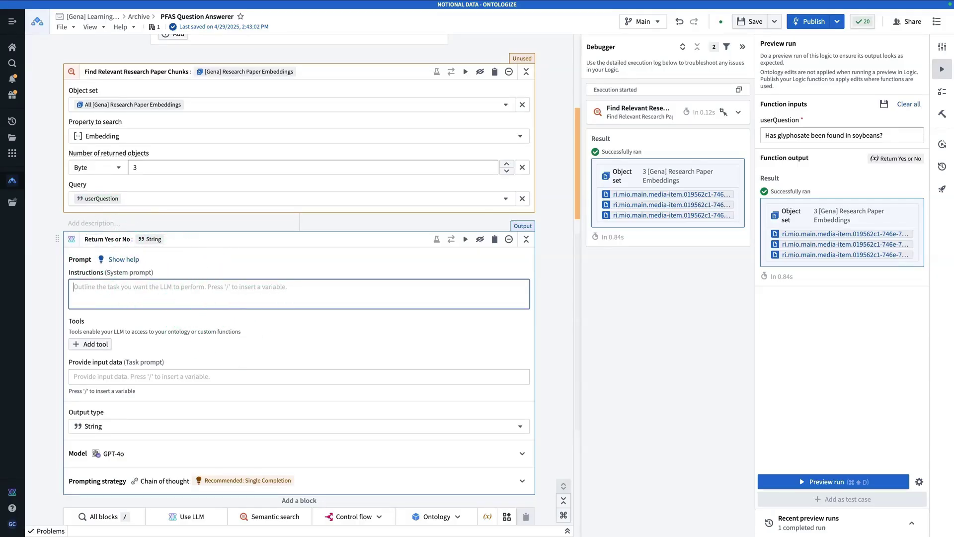
{"action": "type", "text": "You are an expe"}
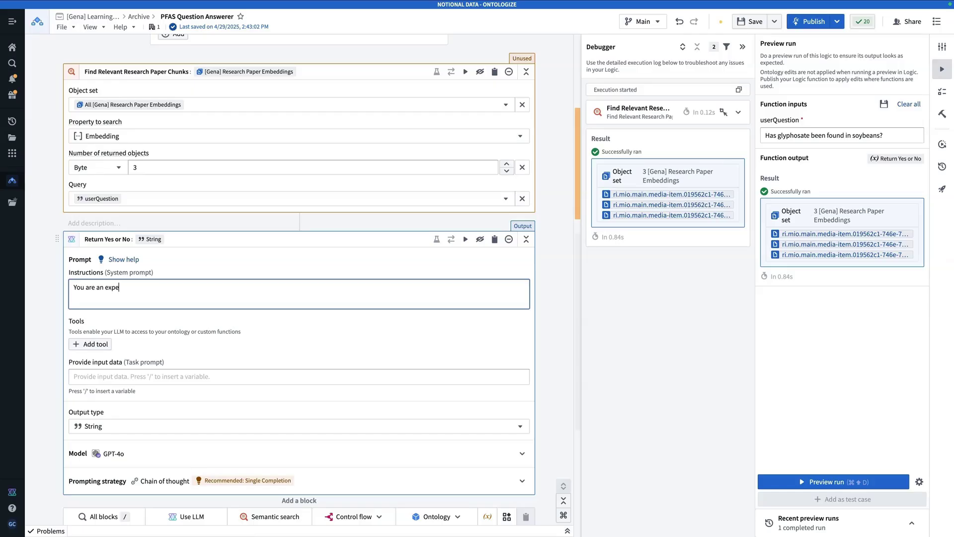
{"action": "type", "text": "rt on the forev"}
{"action": "key", "text": "BackSpace"}
{"action": "type", "text": "ever chemical fl"}
{"action": "key", "text": "BackSpace"}
{"action": "type", "text": "ph"}
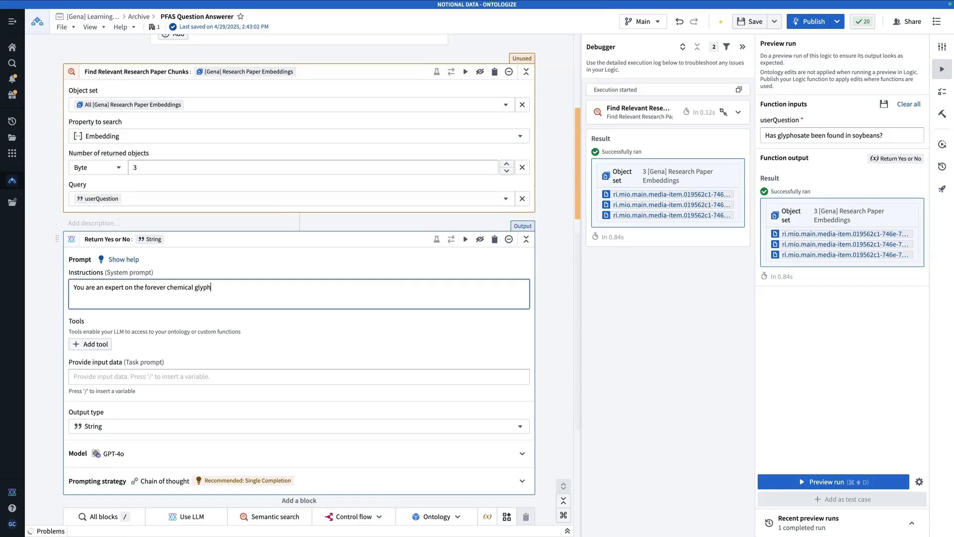
{"action": "type", "text": "osate. Based on the research apper"}
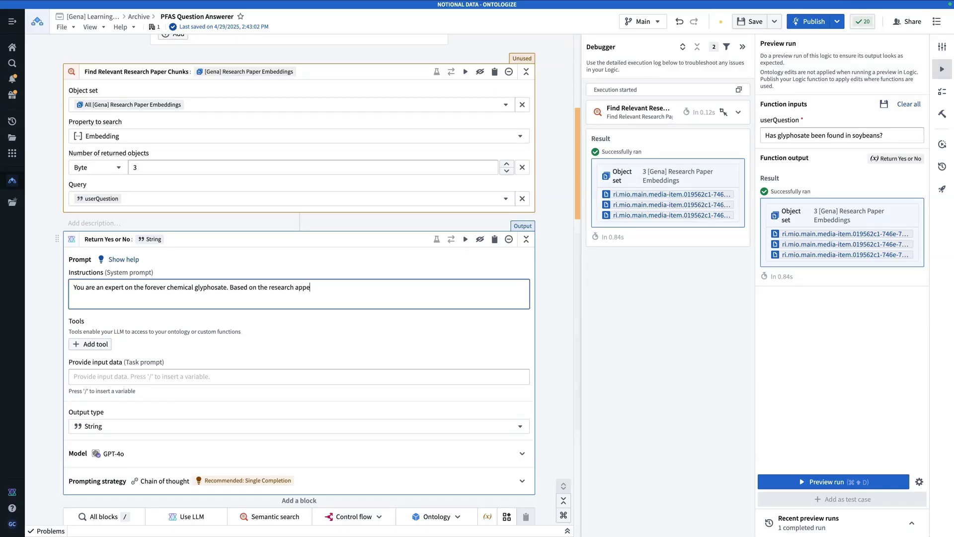
{"action": "key", "text": "BackSpace"}
{"action": "key", "text": "BackSpace"}
{"action": "key", "text": "BackSpace"}
{"action": "key", "text": "BackSpace"}
{"action": "type", "text": "paper excerpts, answer the users ques"}
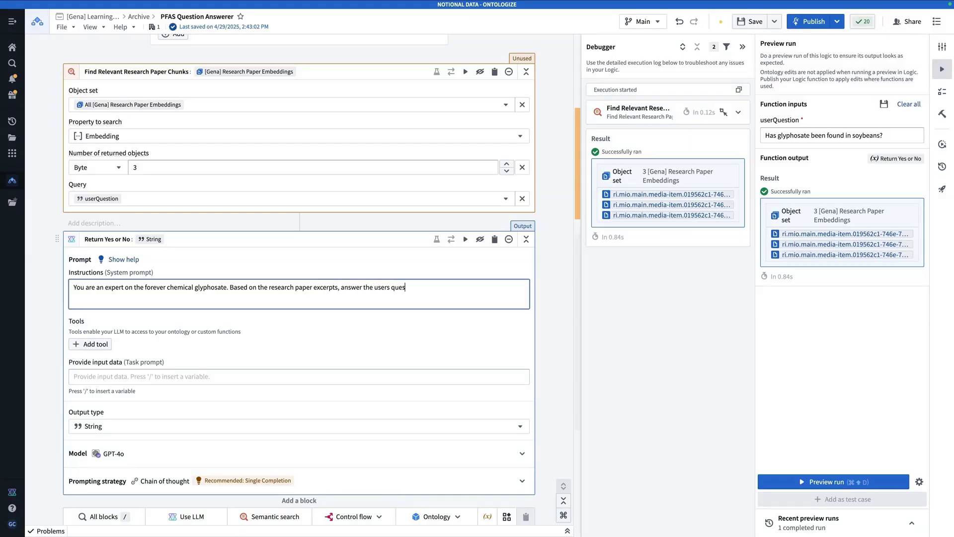
{"action": "type", "text": "tion with only a \"Yes\" or a \"No.\""}
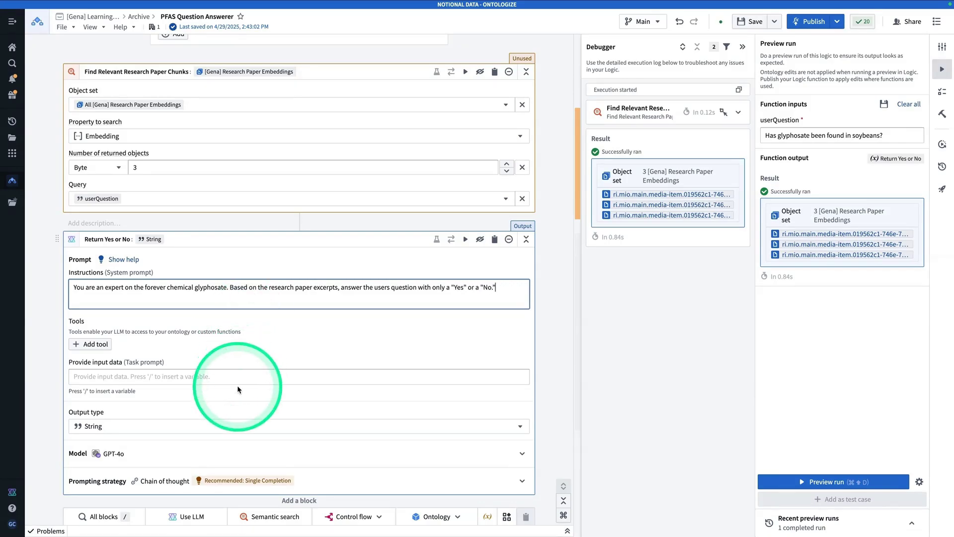
Step: Insert the found chunks' Text property into the LLM input data after 'research paper excerpts:'
{"action": "left_click", "coordinate": [233, 377]}
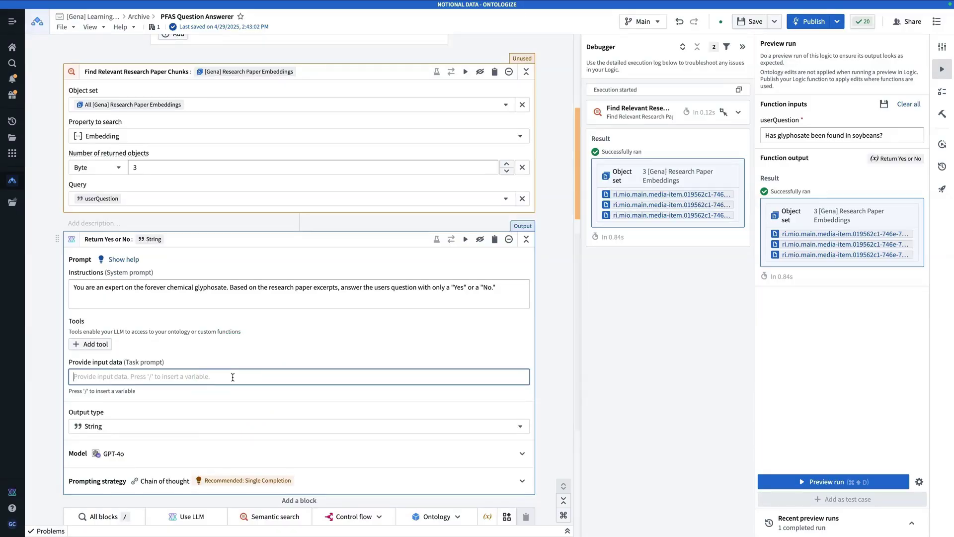
{"action": "type", "text": "research "}
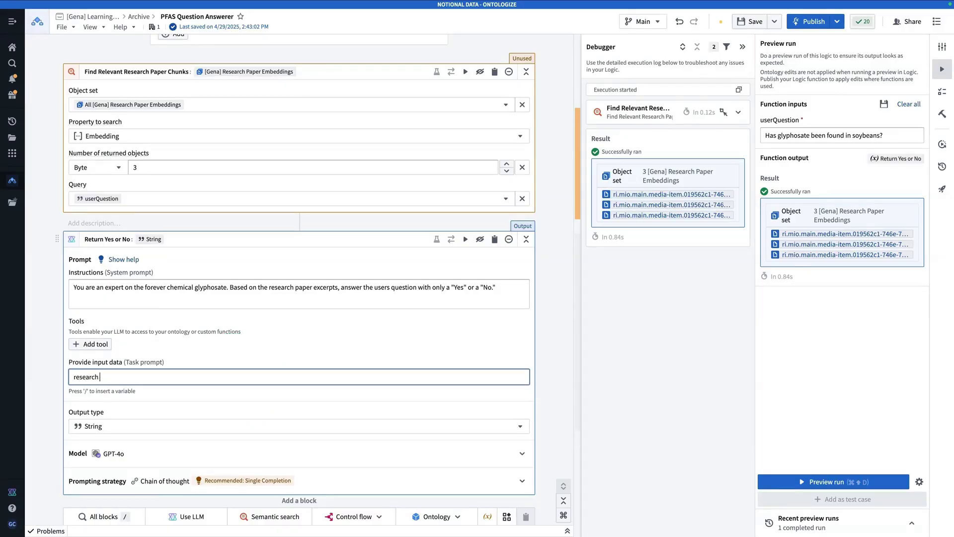
{"action": "type", "text": "paper excerpts: /"}
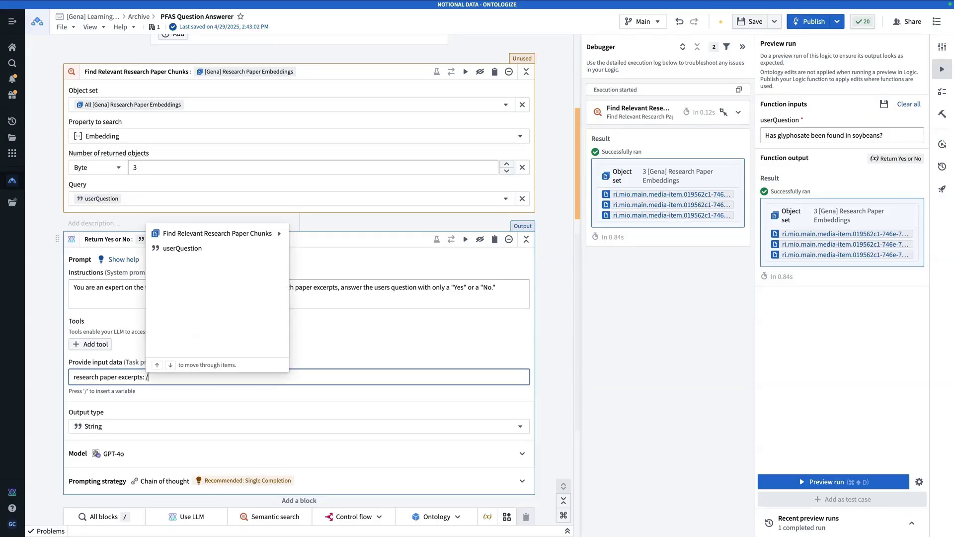
{"action": "left_click", "coordinate": [256, 240]}
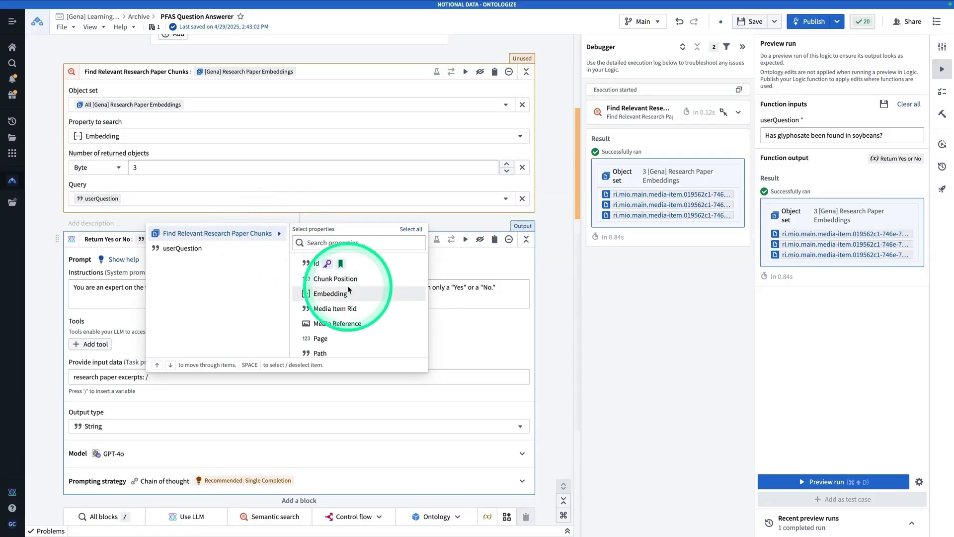
{"action": "scroll", "coordinate": [347, 318], "scroll_direction": "down", "scroll_amount": 1}
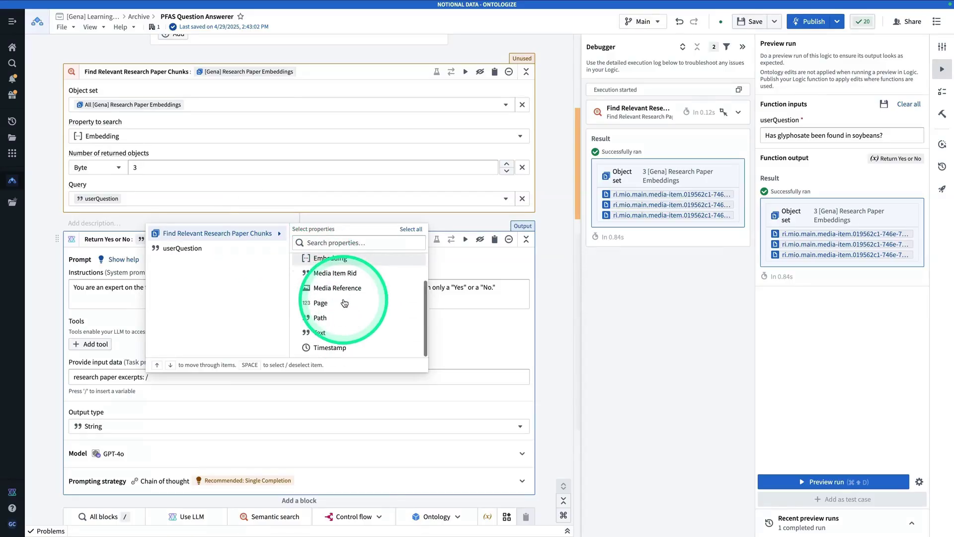
{"action": "left_click", "coordinate": [349, 343]}
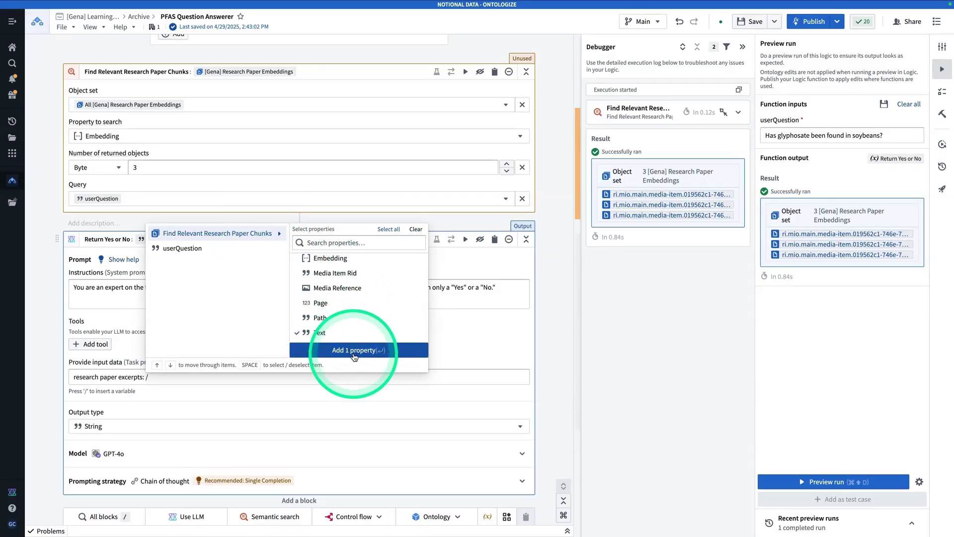
{"action": "left_click", "coordinate": [354, 349]}
{"action": "scroll", "coordinate": [335, 375], "scroll_direction": "down", "scroll_amount": 3}
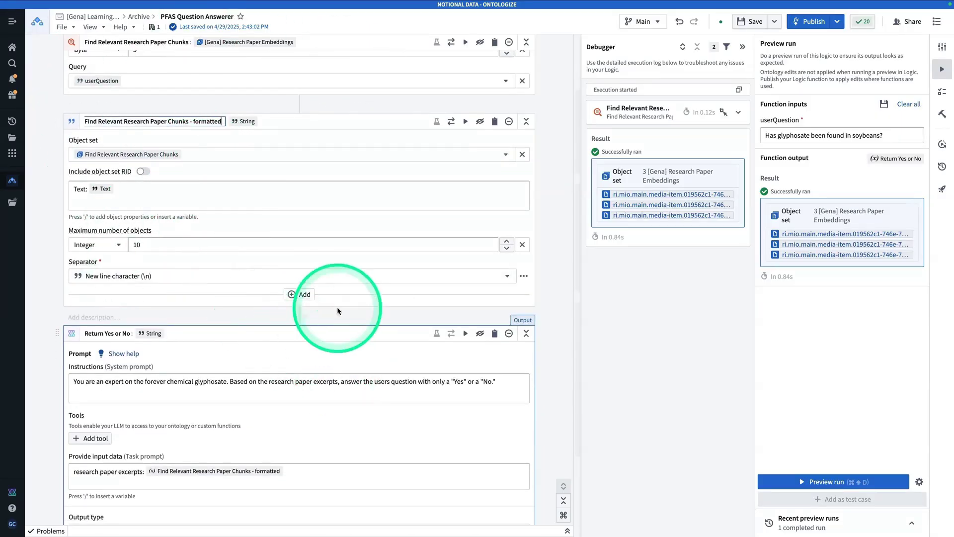
{"action": "scroll", "coordinate": [189, 264], "scroll_direction": "up", "scroll_amount": 3}
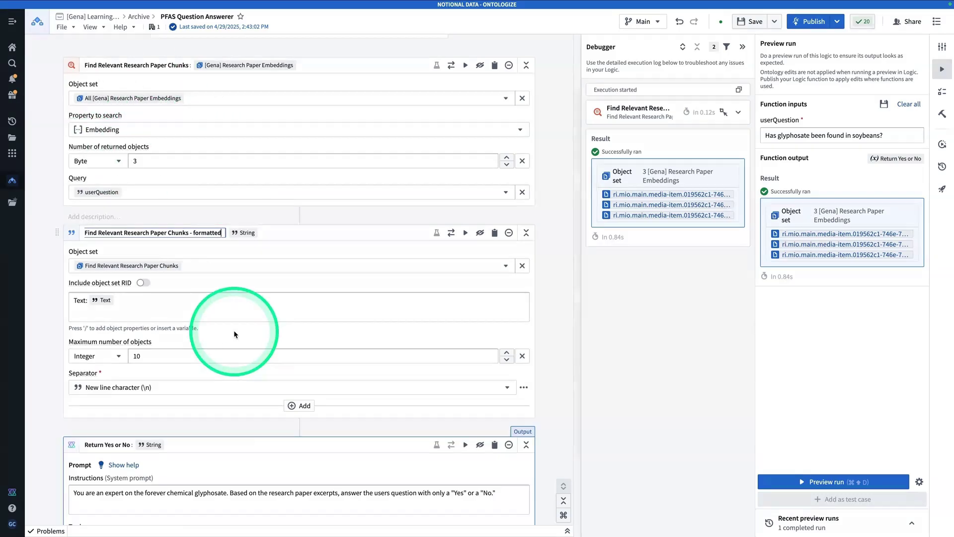
{"action": "scroll", "coordinate": [248, 318], "scroll_direction": "down", "scroll_amount": 2}
{"action": "scroll", "coordinate": [134, 256], "scroll_direction": "down", "scroll_amount": 3}
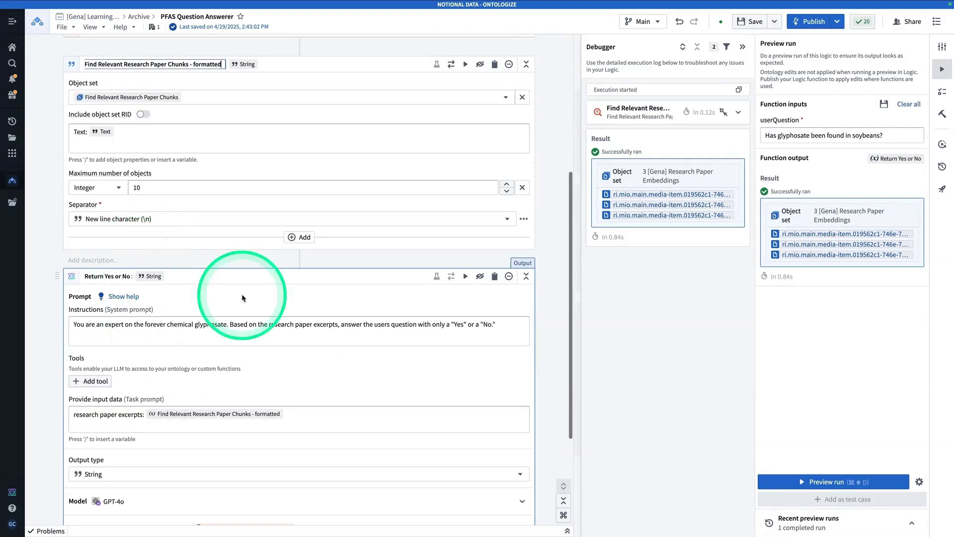
{"action": "scroll", "coordinate": [328, 328], "scroll_direction": "down", "scroll_amount": 2}
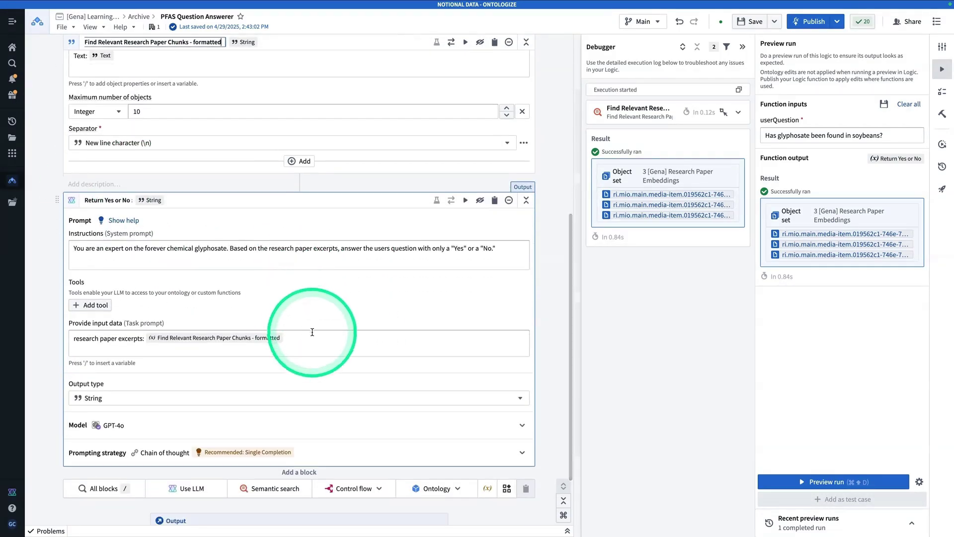
{"action": "left_click", "coordinate": [348, 346]}
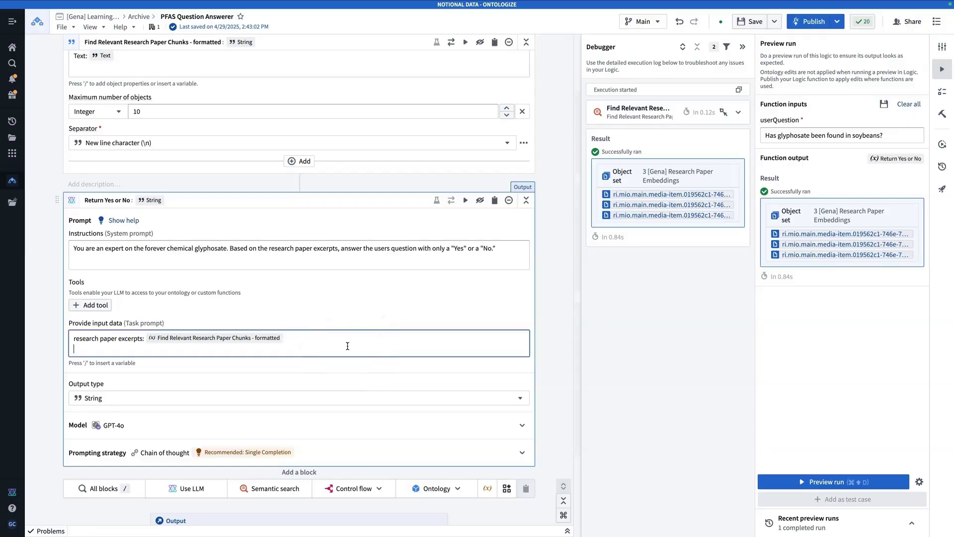
Step: Add a 'user question:' line to the input data referencing the userQuestion variable
{"action": "type", "text": "user question: /"}
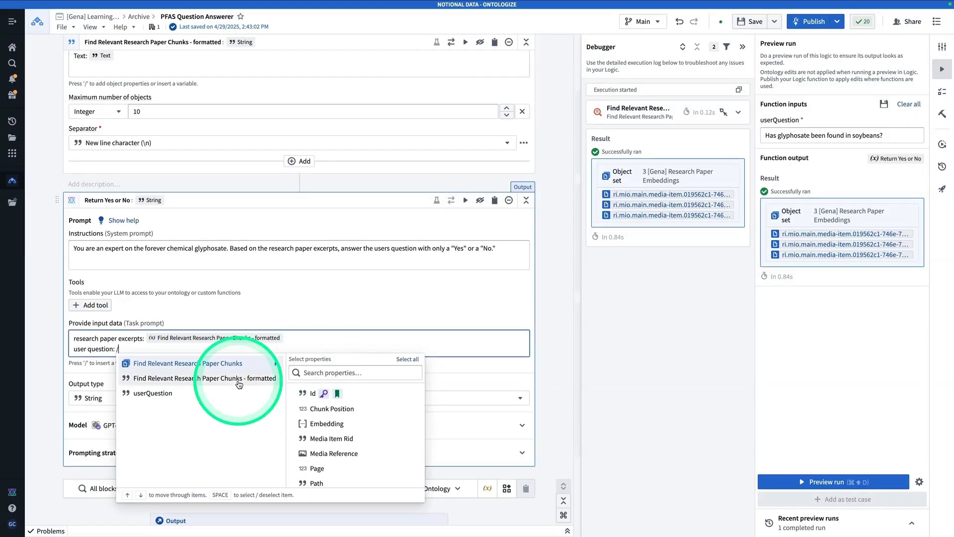
{"action": "left_click", "coordinate": [214, 395]}
{"action": "left_click", "coordinate": [450, 258]}
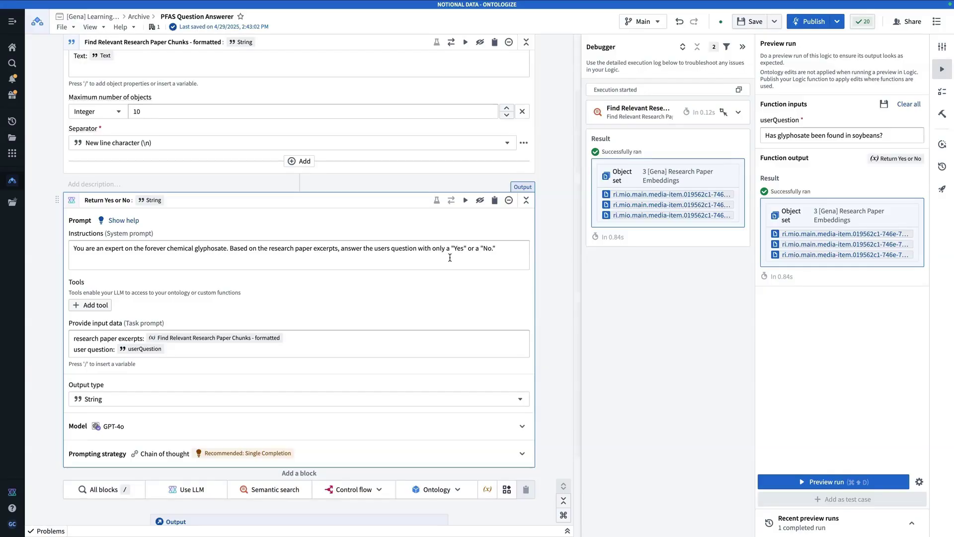
{"action": "left_click", "coordinate": [372, 329]}
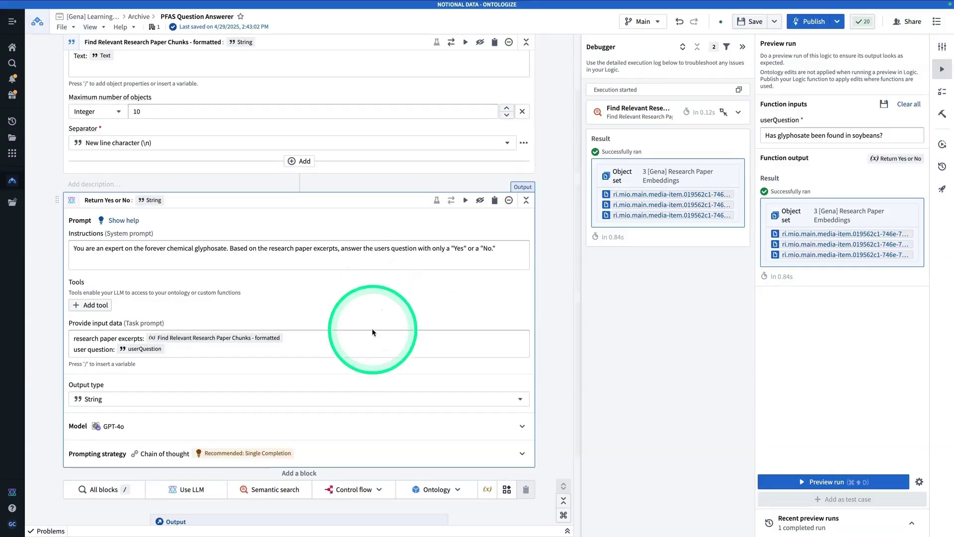
{"action": "scroll", "coordinate": [372, 330], "scroll_direction": "down", "scroll_amount": 1}
{"action": "scroll", "coordinate": [382, 270], "scroll_direction": "up", "scroll_amount": 1}
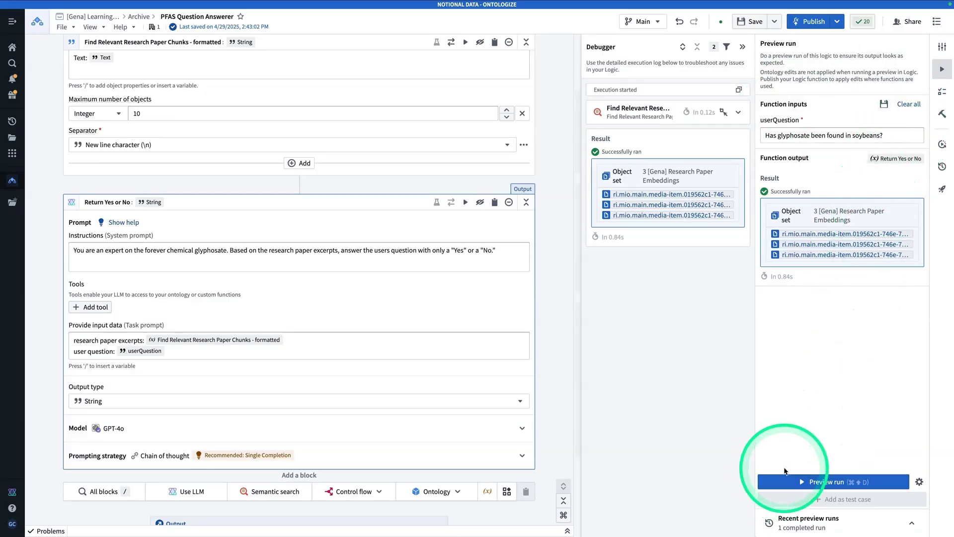
Step: Preview-run the soybean glyphosate question and confirm the LLM block answers Yes
{"action": "left_click", "coordinate": [778, 481]}
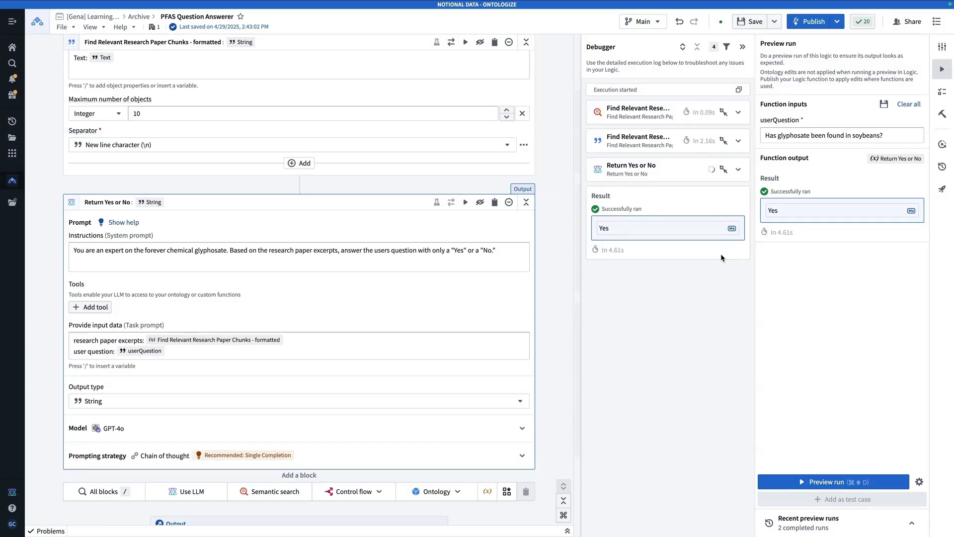
{"action": "left_click", "coordinate": [790, 265]}
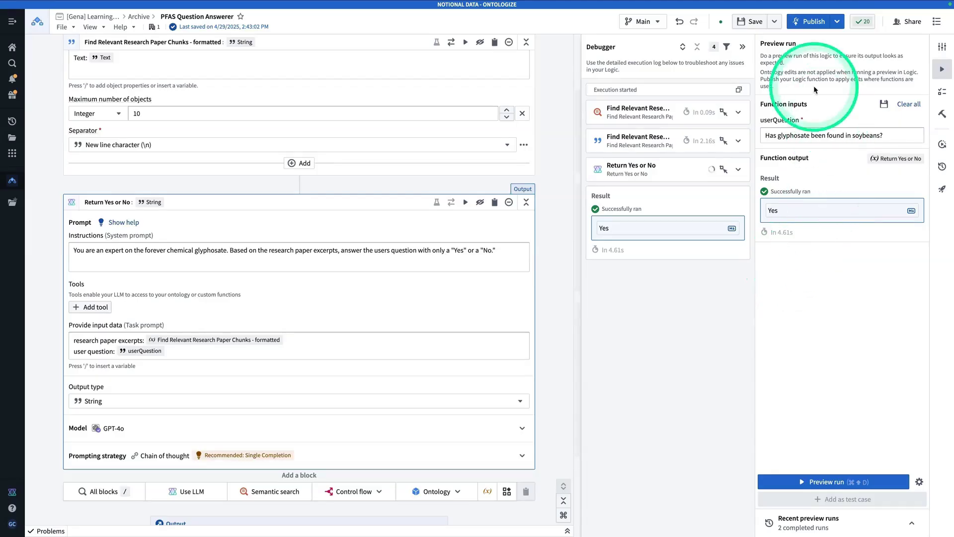
Step: Save the logic, then create the default-named evaluation suite in the Archive folder
{"action": "left_click", "coordinate": [748, 23]}
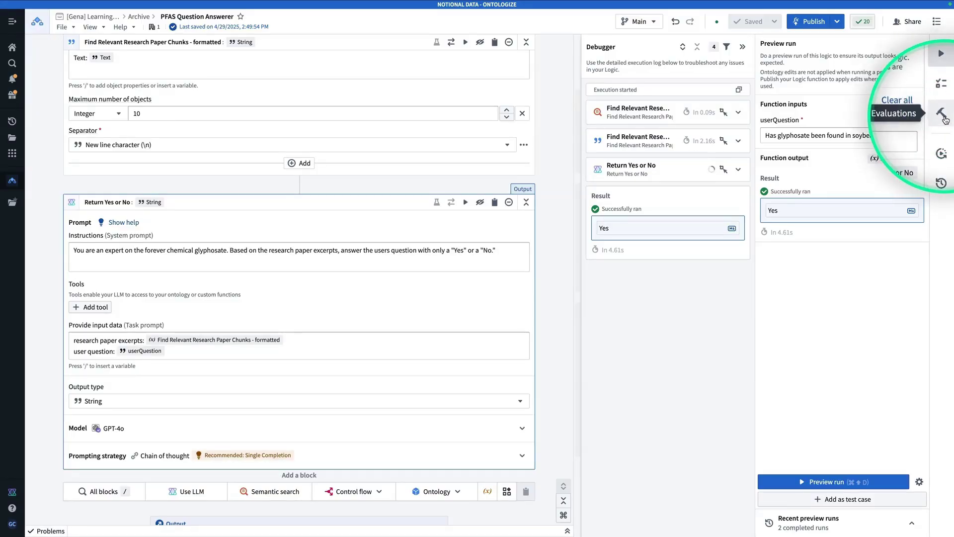
{"action": "left_click", "coordinate": [944, 118]}
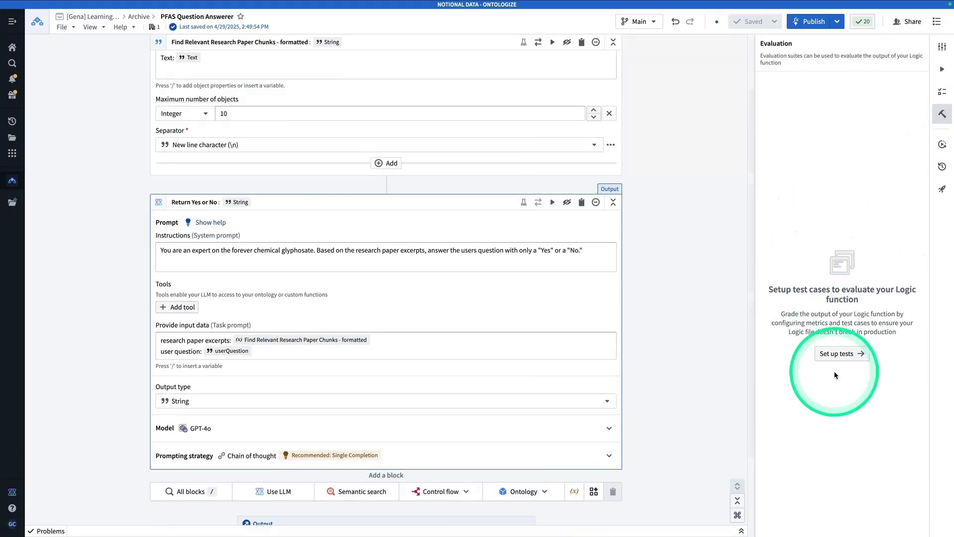
{"action": "left_click", "coordinate": [838, 354]}
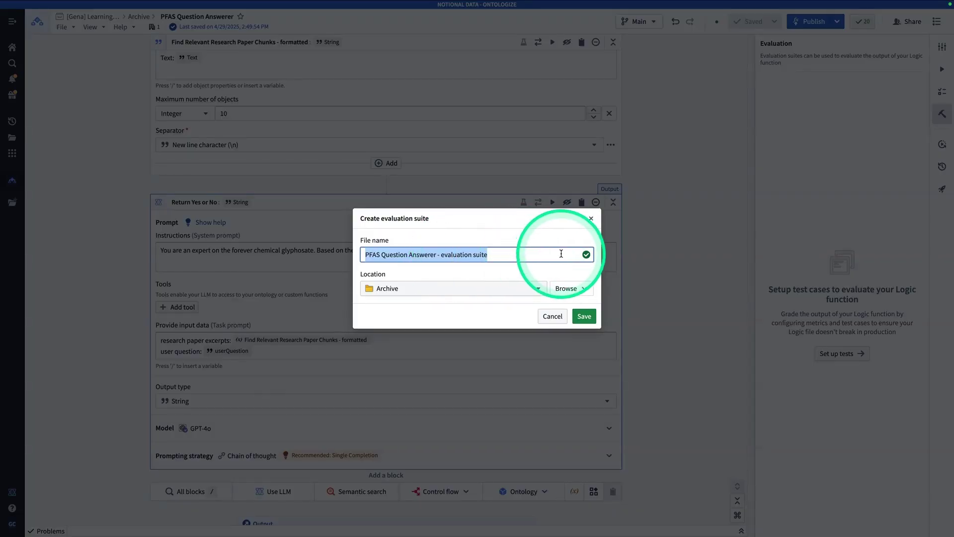
{"action": "left_click", "coordinate": [584, 316]}
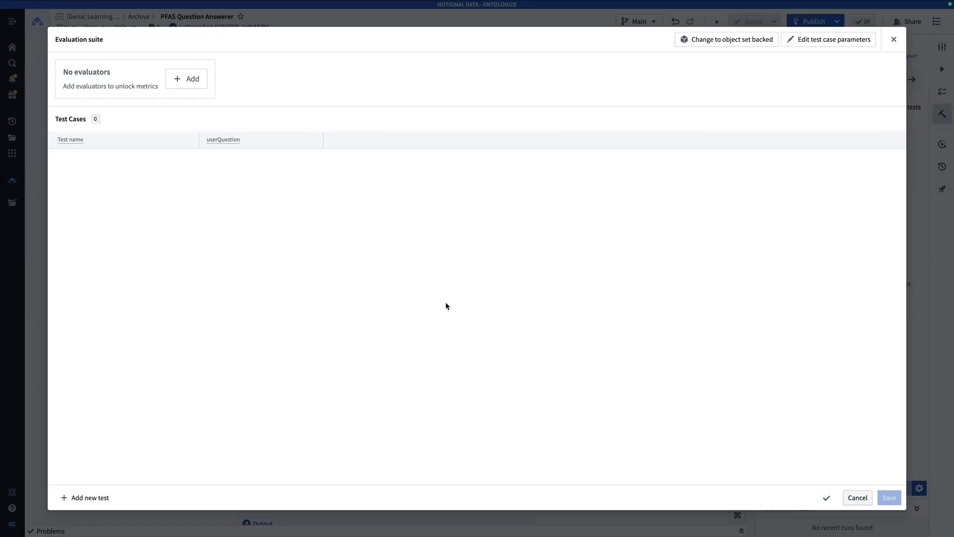
Step: Add a 'response' test case column and insert the first blank test case row
{"action": "left_click", "coordinate": [603, 235]}
{"action": "left_click_drag", "start_coordinate": [745, 83], "coordinate": [791, 58]}
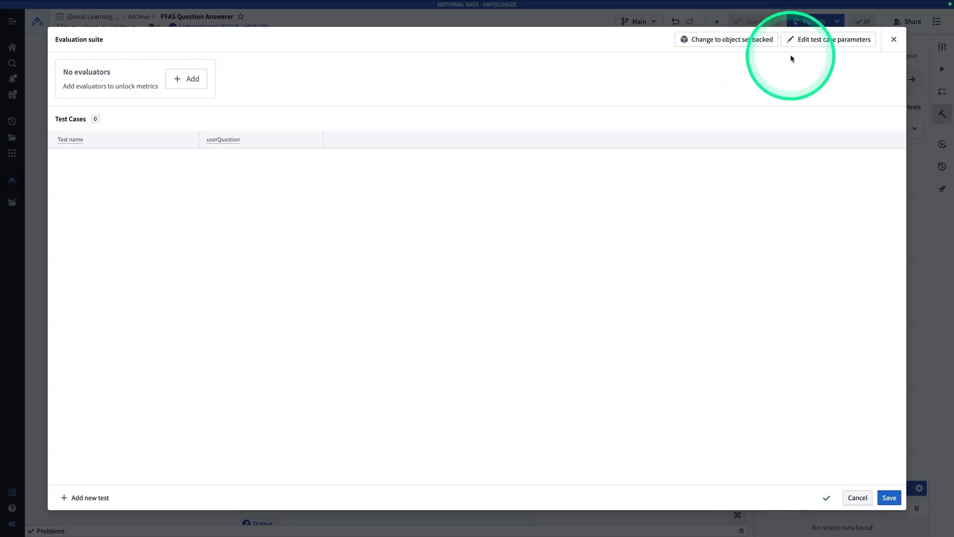
{"action": "left_click", "coordinate": [829, 44]}
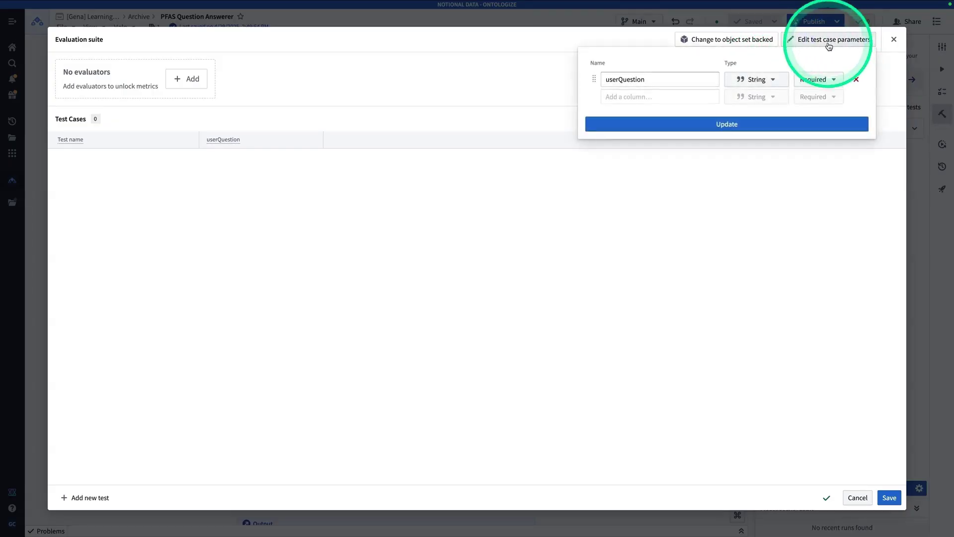
{"action": "left_click", "coordinate": [661, 100]}
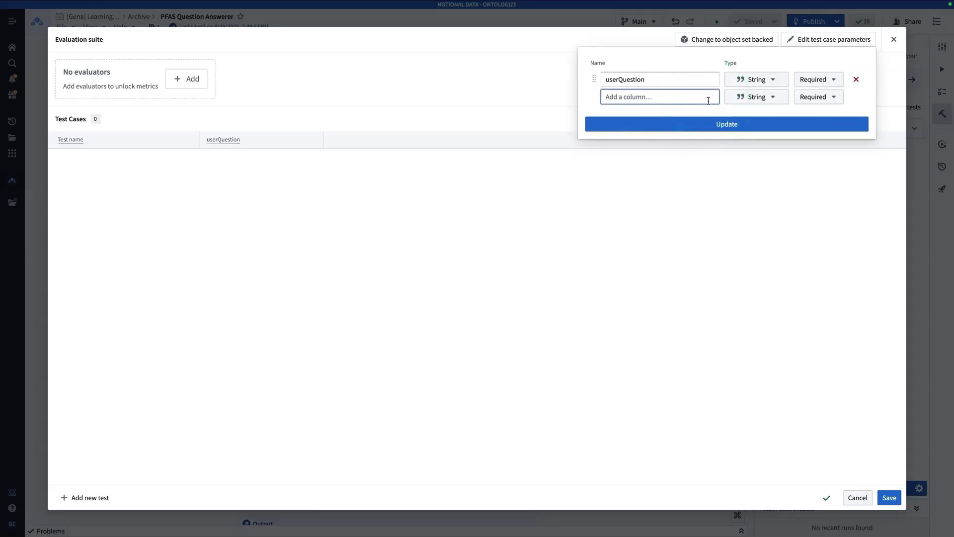
{"action": "type", "text": "response"}
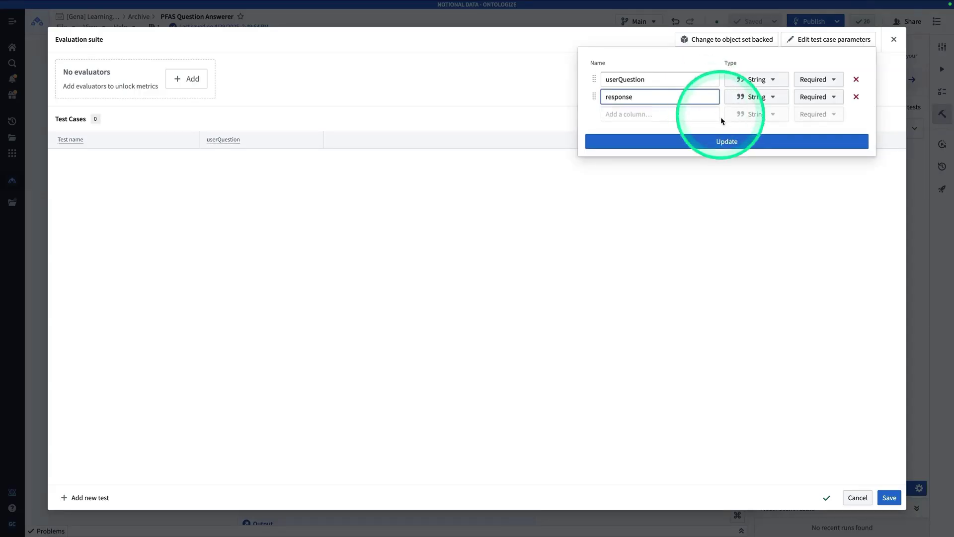
{"action": "left_click", "coordinate": [721, 143]}
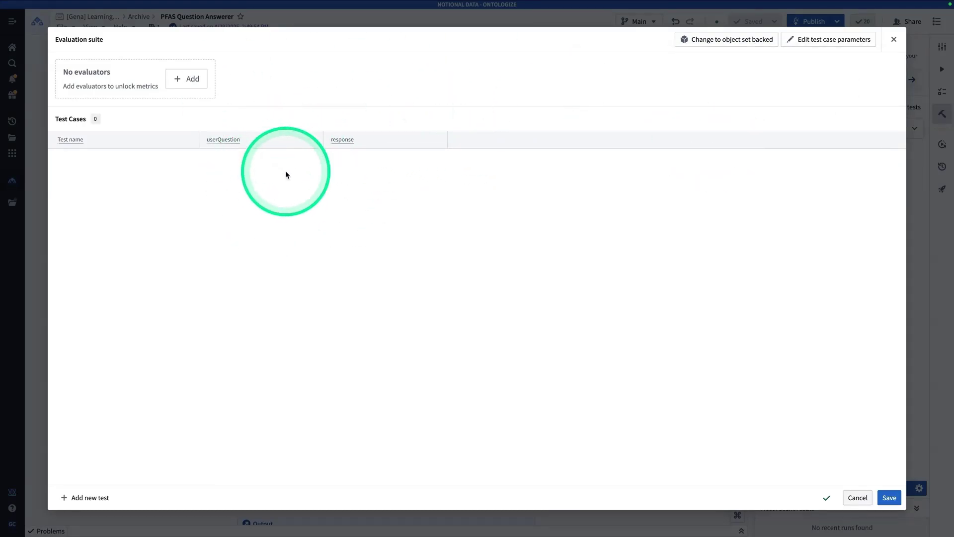
{"action": "left_click", "coordinate": [88, 498]}
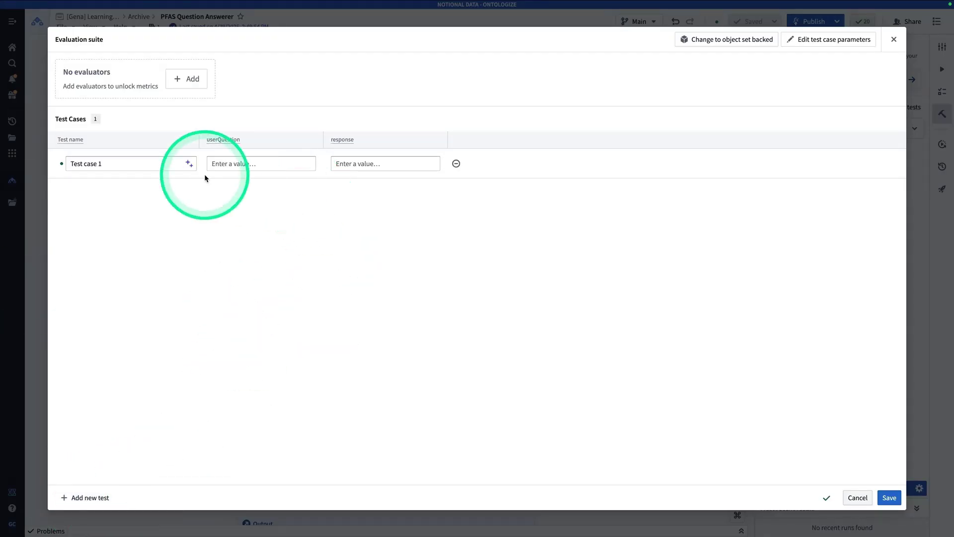
Step: Fill in the first test case with the soybeans glyphosate question, expecting Yes
{"action": "left_click", "coordinate": [165, 166]}
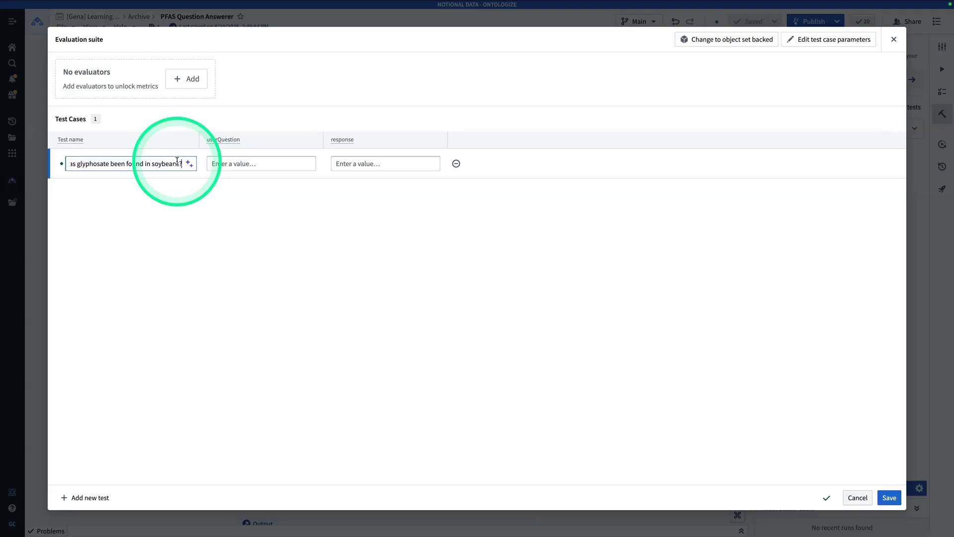
{"action": "left_click", "coordinate": [277, 164]}
{"action": "type", "text": "Has glyphosate been found in soybeans?"}
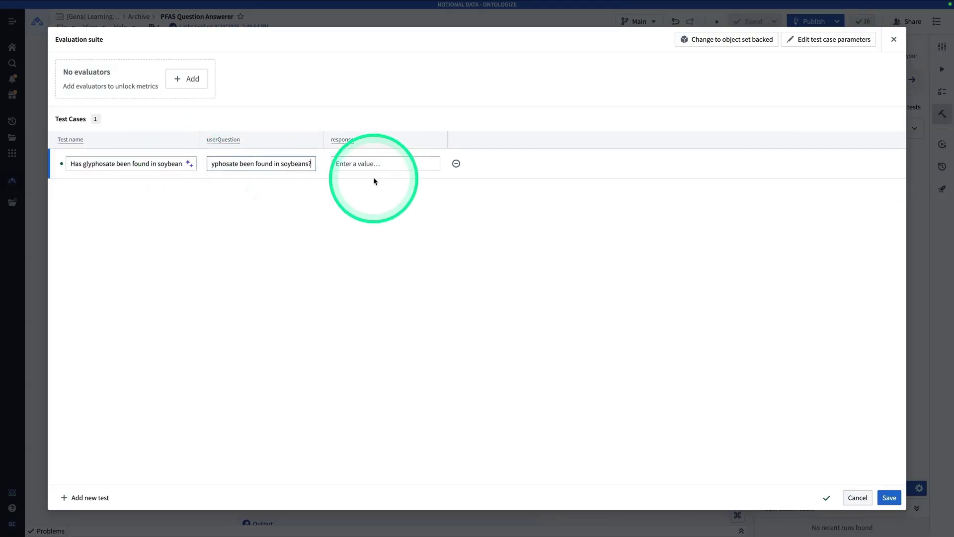
{"action": "left_click", "coordinate": [369, 167]}
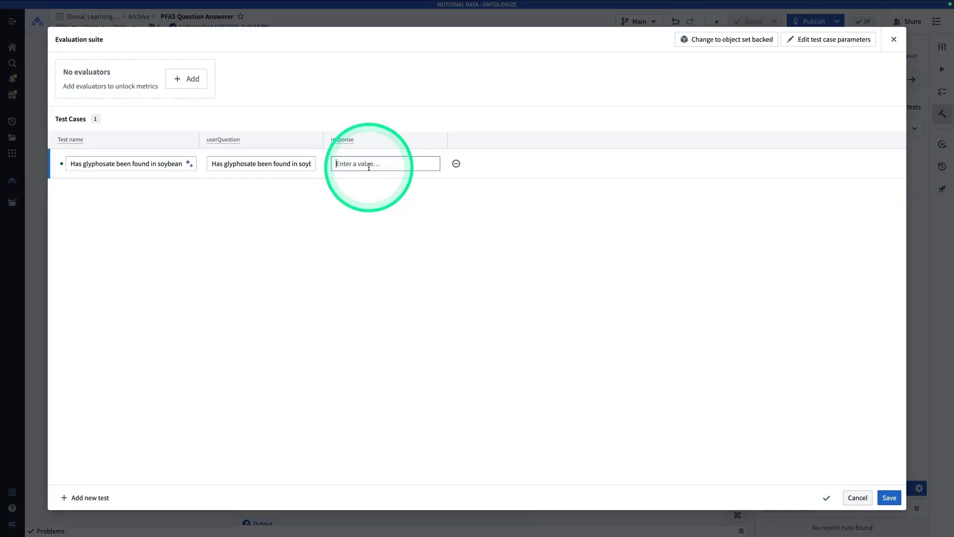
{"action": "type", "text": "Yes"}
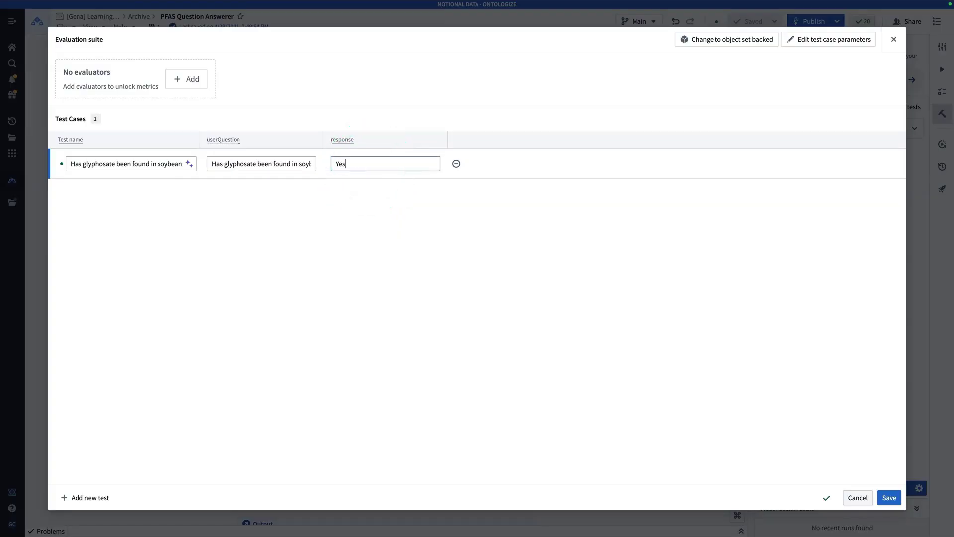
{"action": "left_click", "coordinate": [357, 315]}
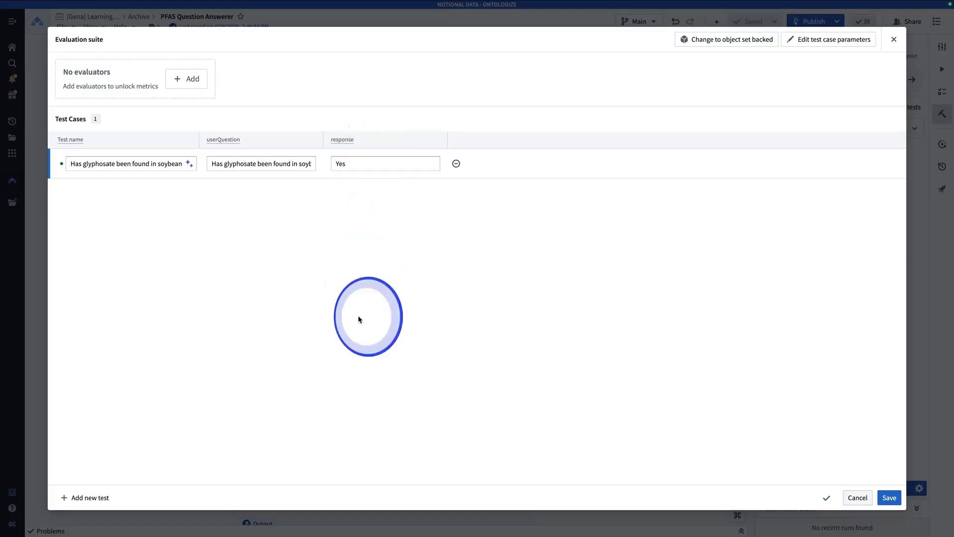
Step: Add a second test case named with the U.S. honey glyphosate question, expecting Yes
{"action": "left_click", "coordinate": [99, 497]}
{"action": "left_click", "coordinate": [125, 195]}
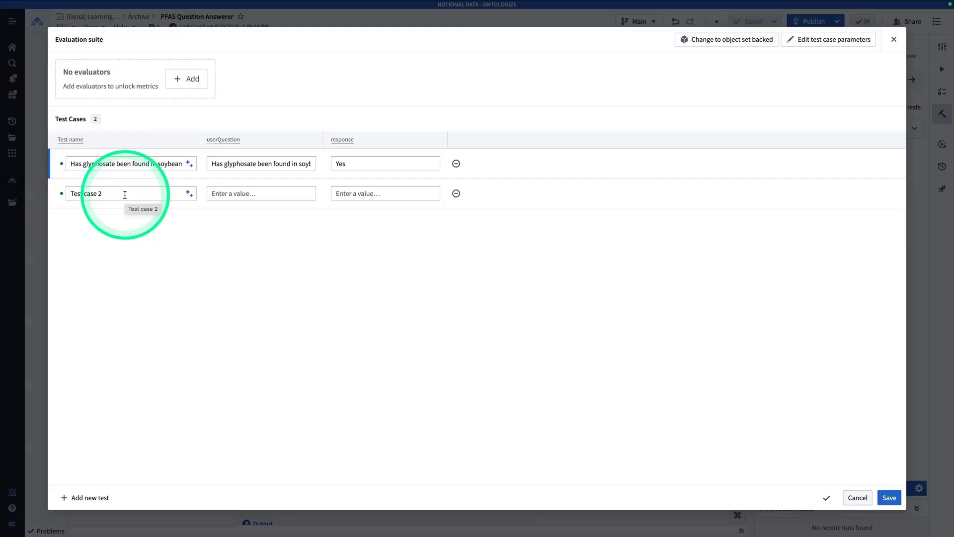
{"action": "key", "text": "ctrl+a"}
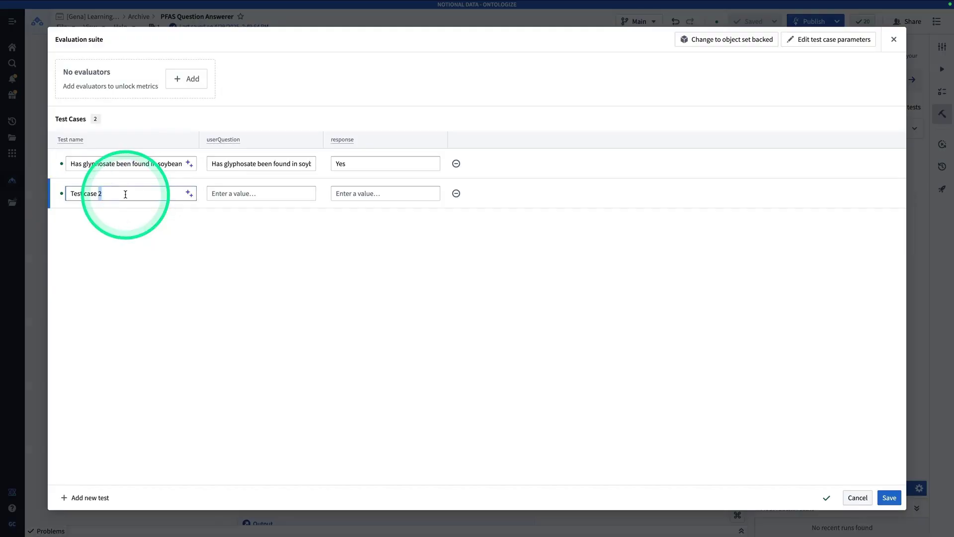
{"action": "type", "text": "Has glyphosate been detected in U.S. honey?"}
{"action": "triple_click", "coordinate": [136, 194]}
{"action": "left_click", "coordinate": [292, 194]}
{"action": "type", "text": "Has glyphosate been detected in U.S. honey?"}
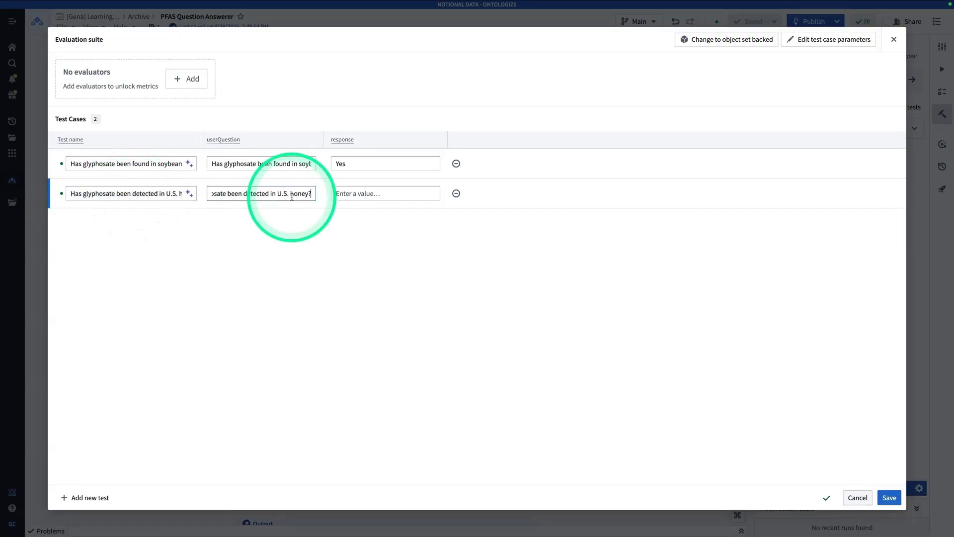
{"action": "left_click", "coordinate": [385, 193]}
{"action": "type", "text": "Y"}
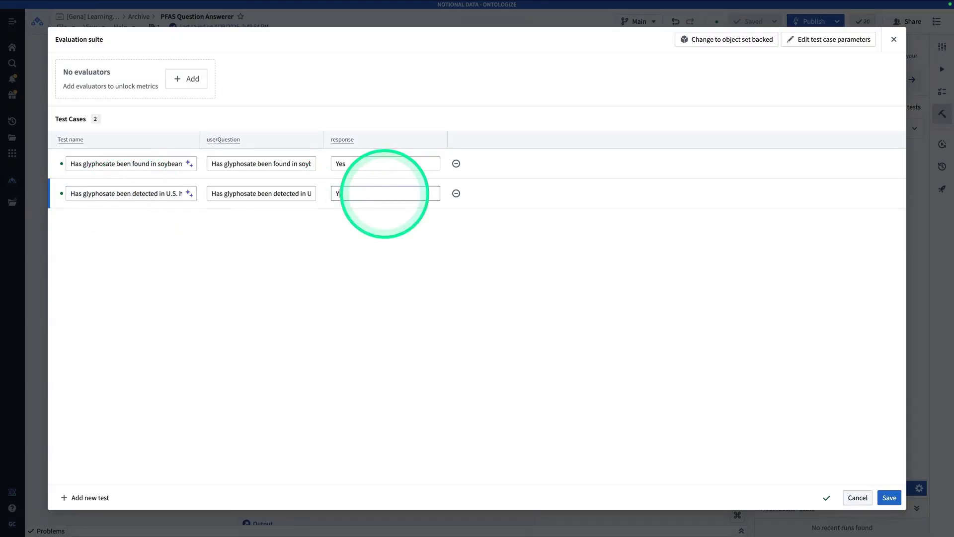
{"action": "type", "text": "es"}
{"action": "left_click", "coordinate": [87, 498]}
Step: Set test case 3's name and userQuestion to the Germany glyphosate question
{"action": "left_click", "coordinate": [82, 224]}
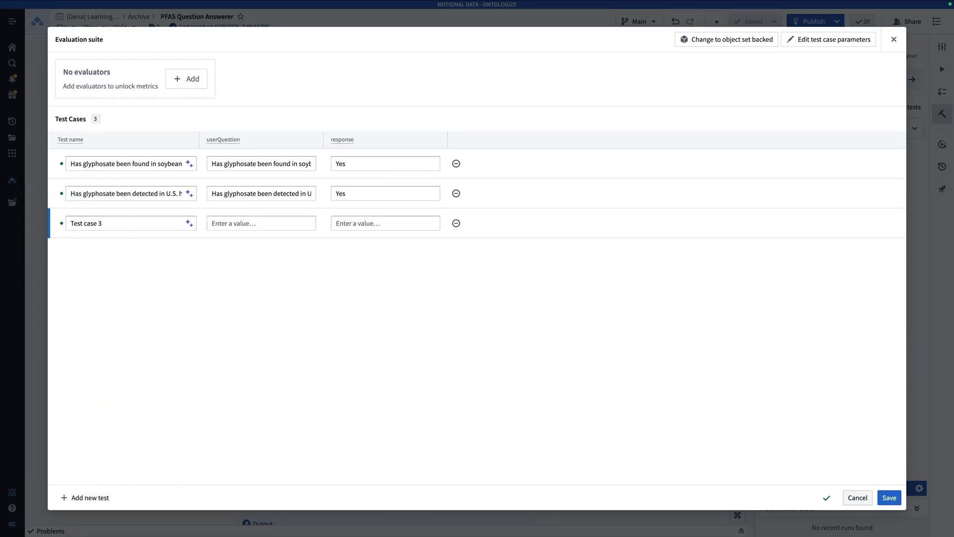
{"action": "left_click", "coordinate": [128, 222]}
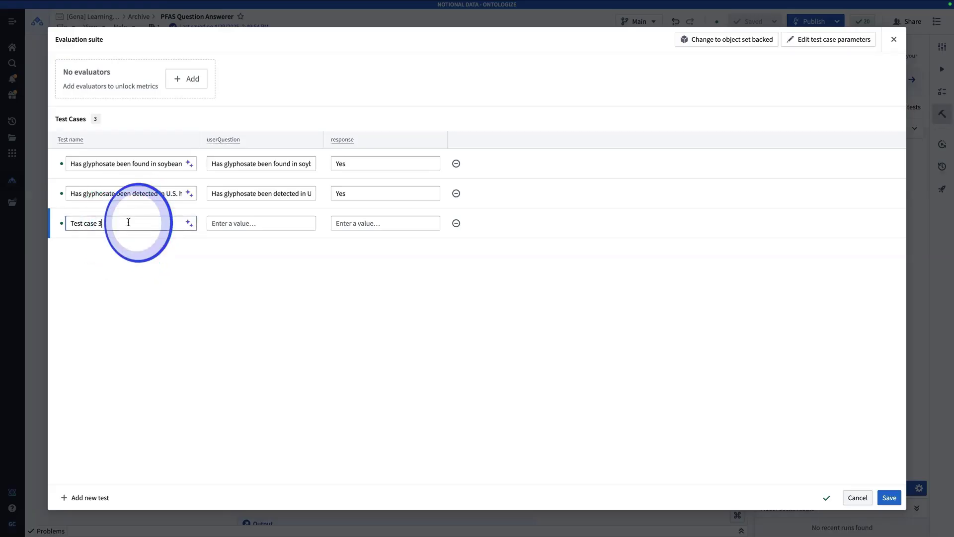
{"action": "triple_click", "coordinate": [128, 222]}
{"action": "key", "text": "super+v"}
{"action": "left_click", "coordinate": [253, 223]}
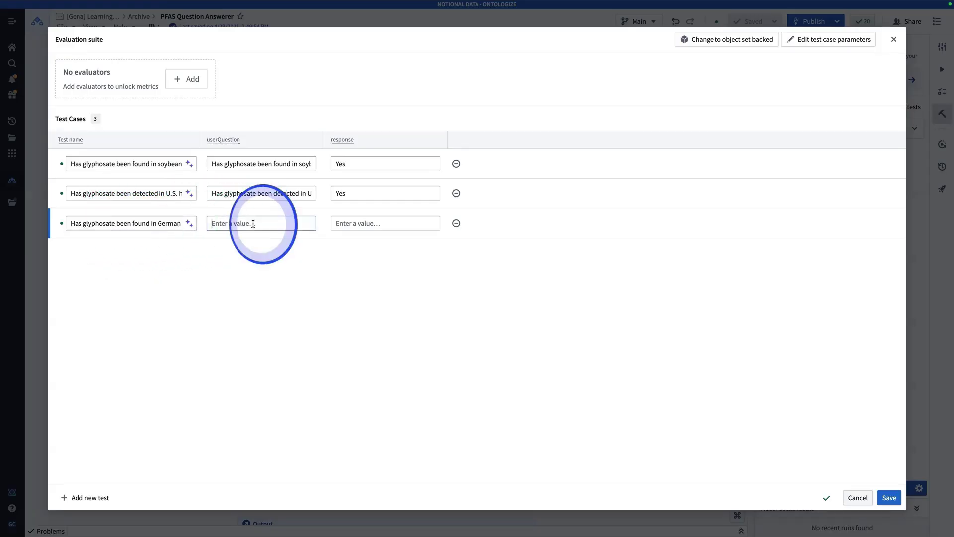
{"action": "key", "text": "super+v"}
{"action": "left_click", "coordinate": [367, 224]}
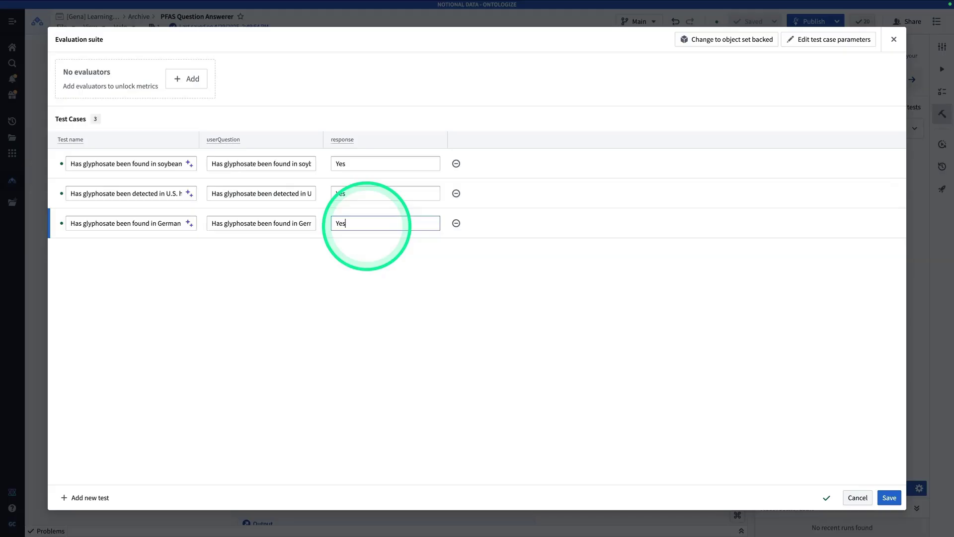
Step: Add a fourth test case with the FDA method question as its userQuestion
{"action": "left_click", "coordinate": [89, 497]}
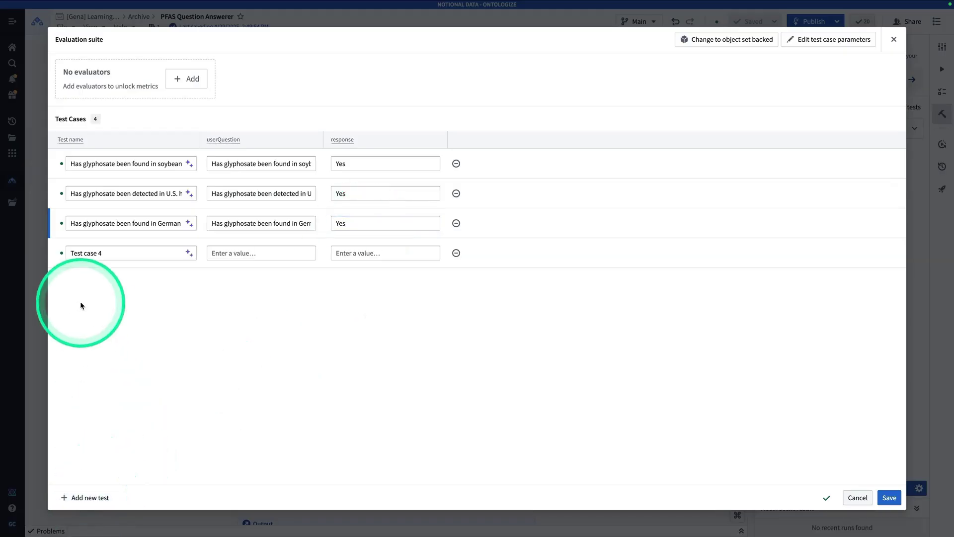
{"action": "triple_click", "coordinate": [128, 252]}
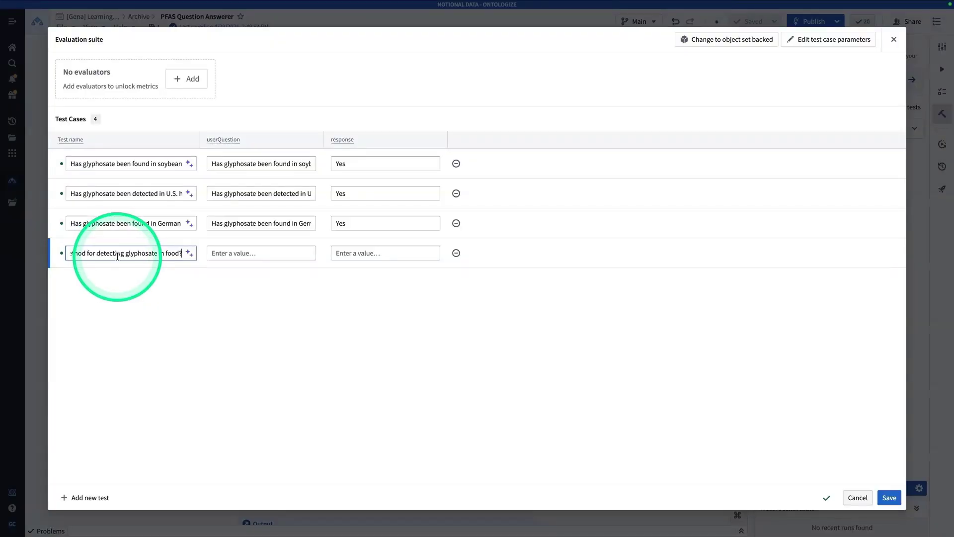
{"action": "left_click", "coordinate": [271, 254]}
{"action": "type", "text": "Have FDA labs validated a method for detecting glyphosate in food?"}
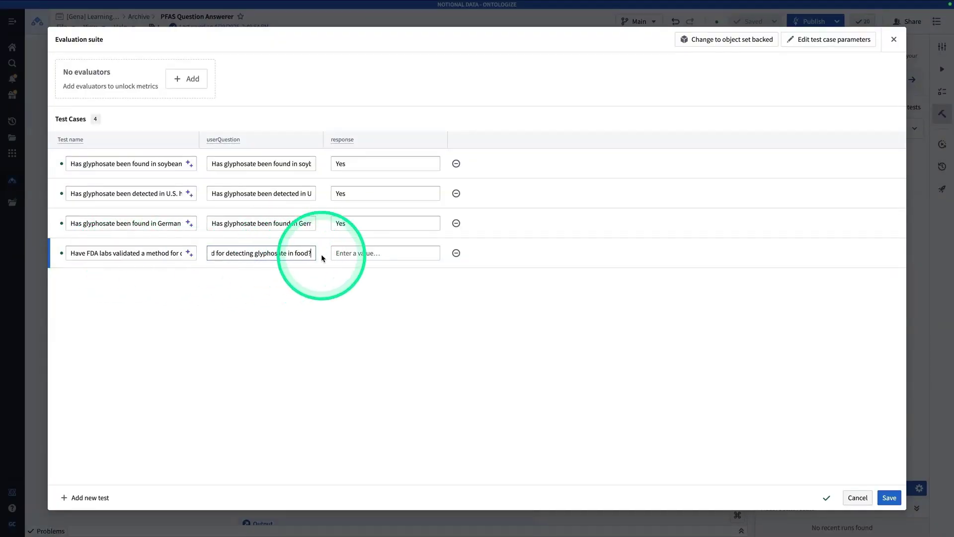
{"action": "left_click", "coordinate": [362, 253]}
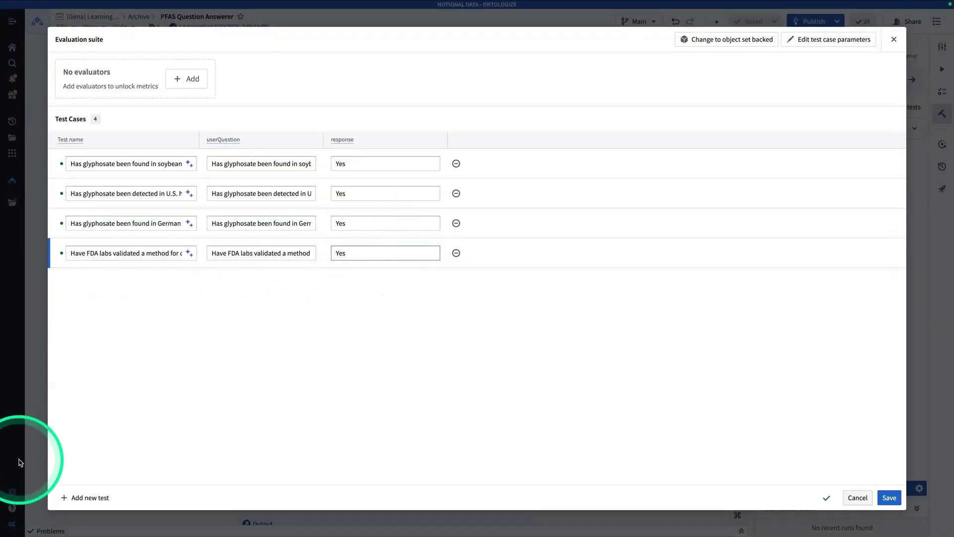
Step: Add a fifth test case for the honey EU limits question, expecting Yes
{"action": "left_click", "coordinate": [92, 497]}
{"action": "left_click", "coordinate": [143, 281]}
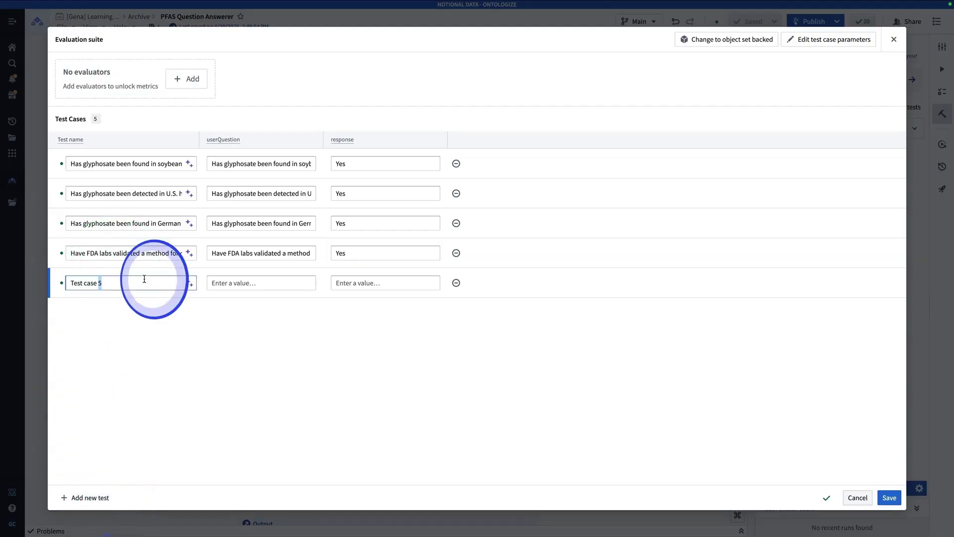
{"action": "key", "text": "ctrl+a"}
{"action": "key", "text": "ctrl+v"}
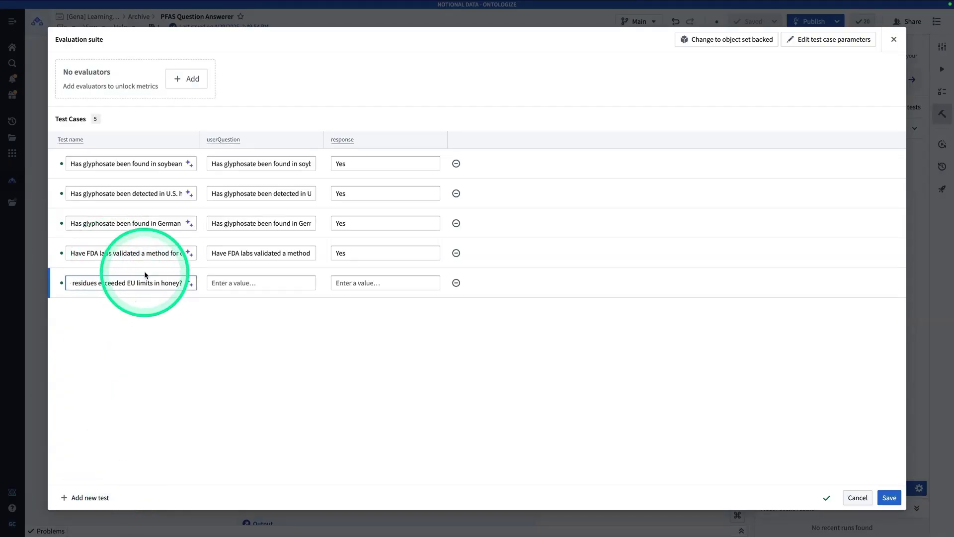
{"action": "left_click", "coordinate": [256, 283]}
{"action": "key", "text": "ctrl+v"}
{"action": "left_click", "coordinate": [397, 277]}
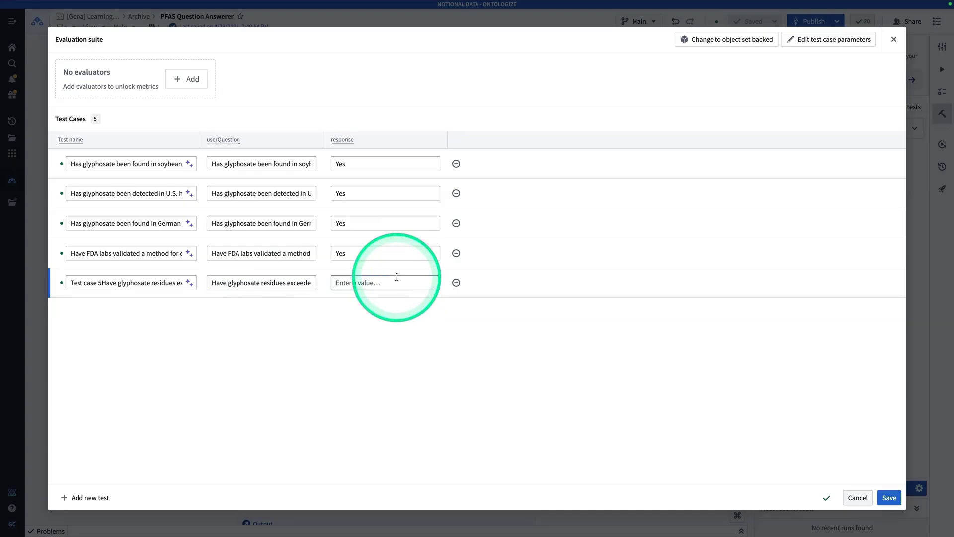
{"action": "type", "text": "Yes"}
Step: Add a sixth test case using the bacterial assays question as name and userQuestion
{"action": "left_click", "coordinate": [79, 497]}
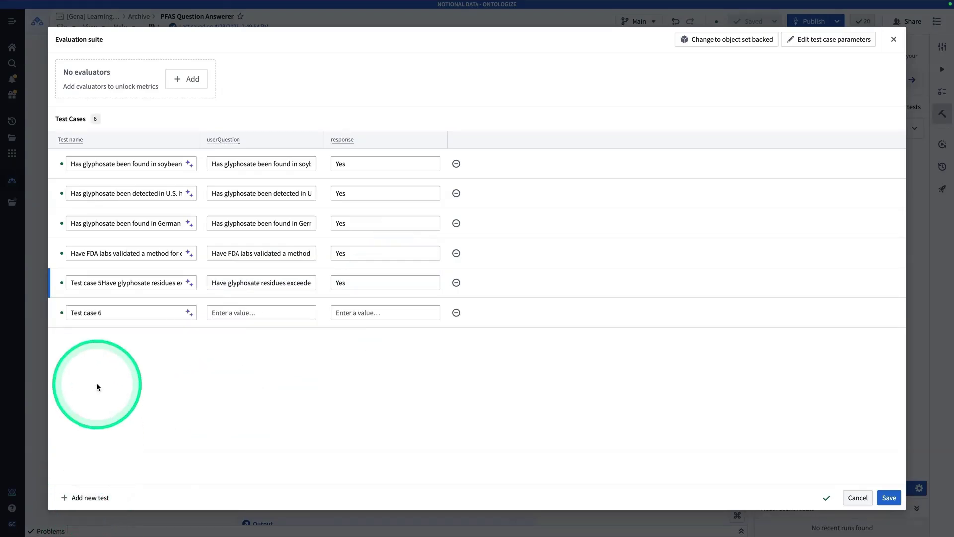
{"action": "left_click", "coordinate": [141, 311]}
{"action": "key", "text": "ctrl+v"}
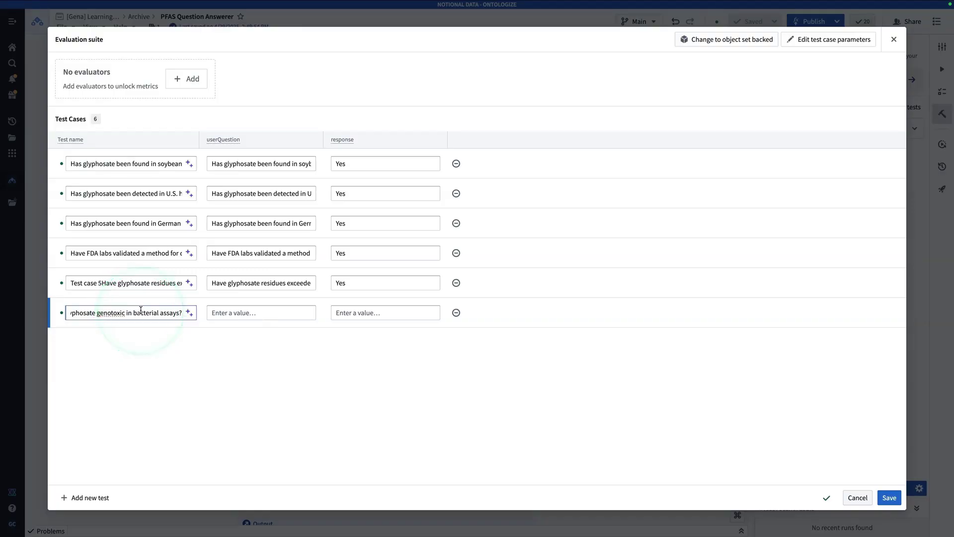
{"action": "left_click", "coordinate": [236, 310]}
{"action": "type", "text": "Is glyphosate genotoxic in bacterial assays?"}
{"action": "left_click", "coordinate": [344, 314]}
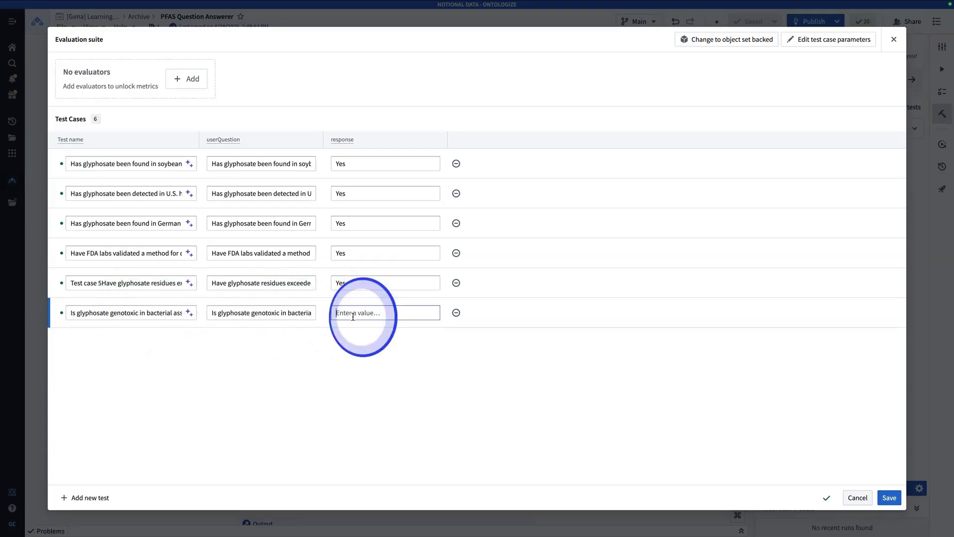
{"action": "left_click", "coordinate": [353, 316]}
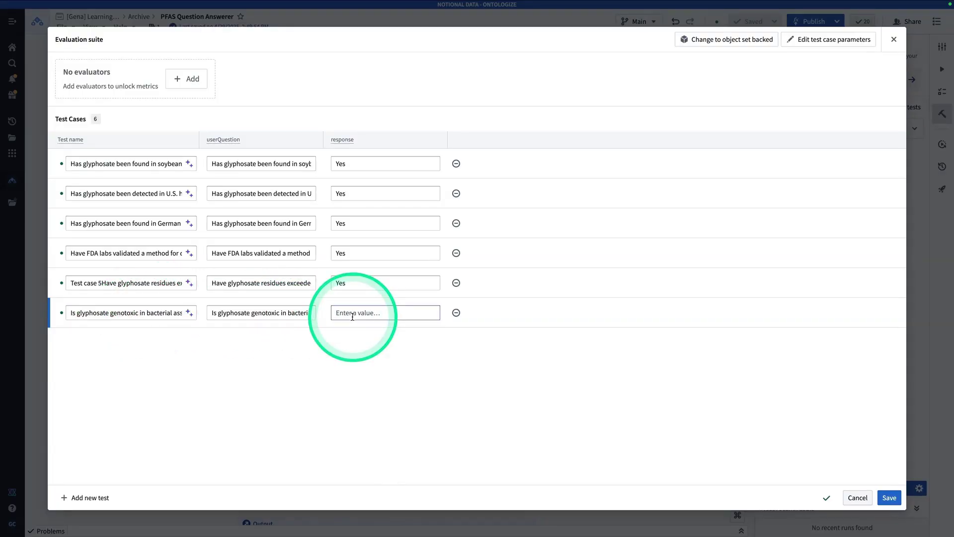
Step: Add a seventh test case using the human lymphocytes question as name and userQuestion
{"action": "left_click", "coordinate": [86, 498]}
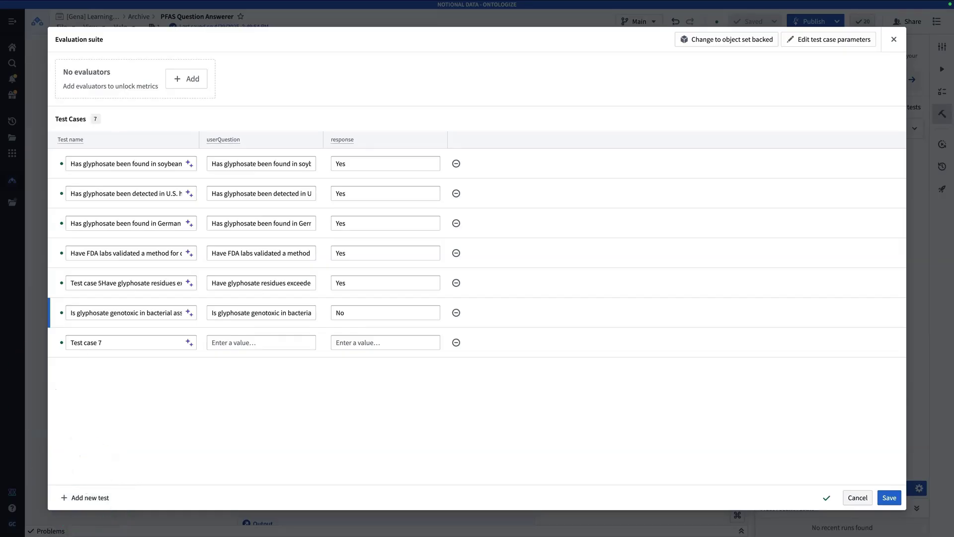
{"action": "left_click", "coordinate": [107, 338]}
{"action": "key", "text": "ctrl+v"}
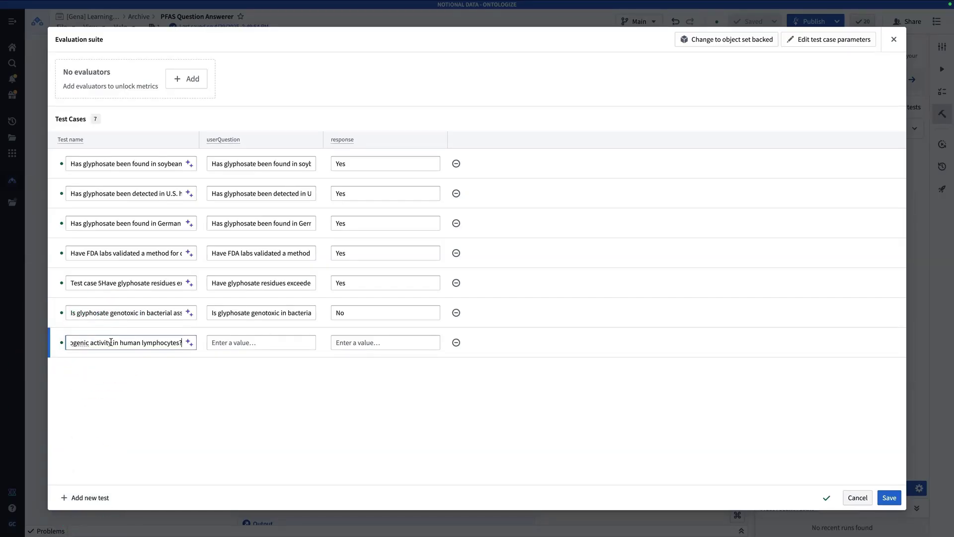
{"action": "left_click", "coordinate": [270, 344]}
{"action": "type", "text": "Have glyphosate mixtures shown clastogenic activity in human lymphocytes?"}
{"action": "left_click", "coordinate": [360, 343]}
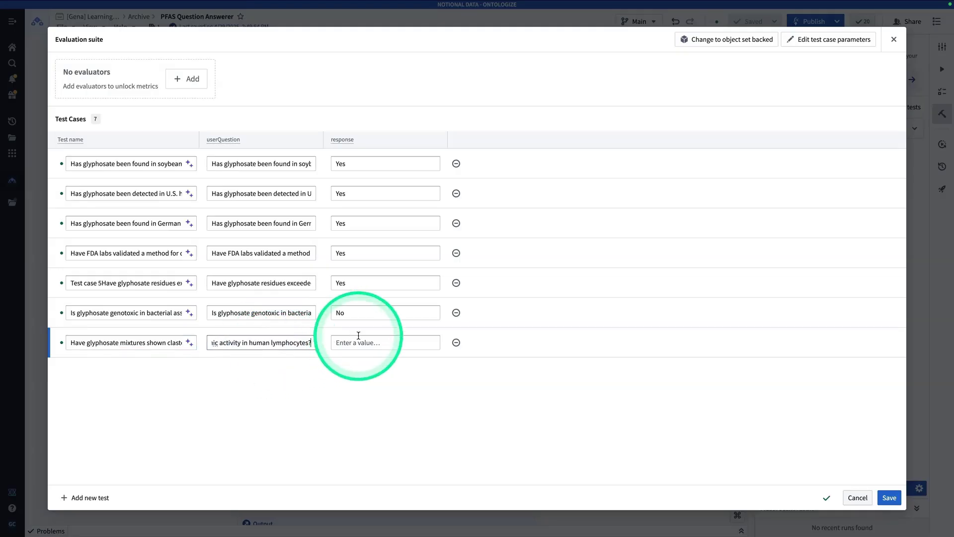
{"action": "left_click", "coordinate": [288, 426]}
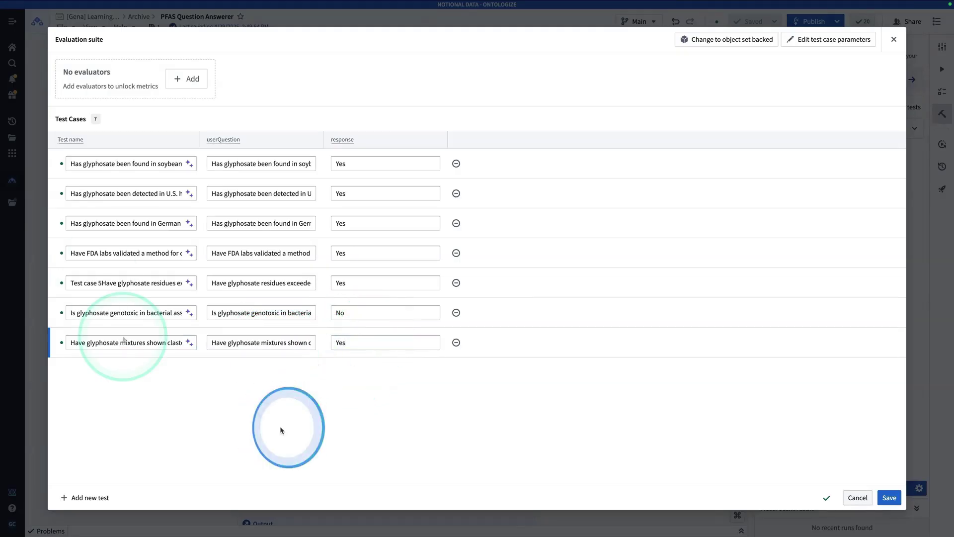
Step: Add an eighth test case for the honeybee brood question, expecting Yes
{"action": "left_click", "coordinate": [89, 498]}
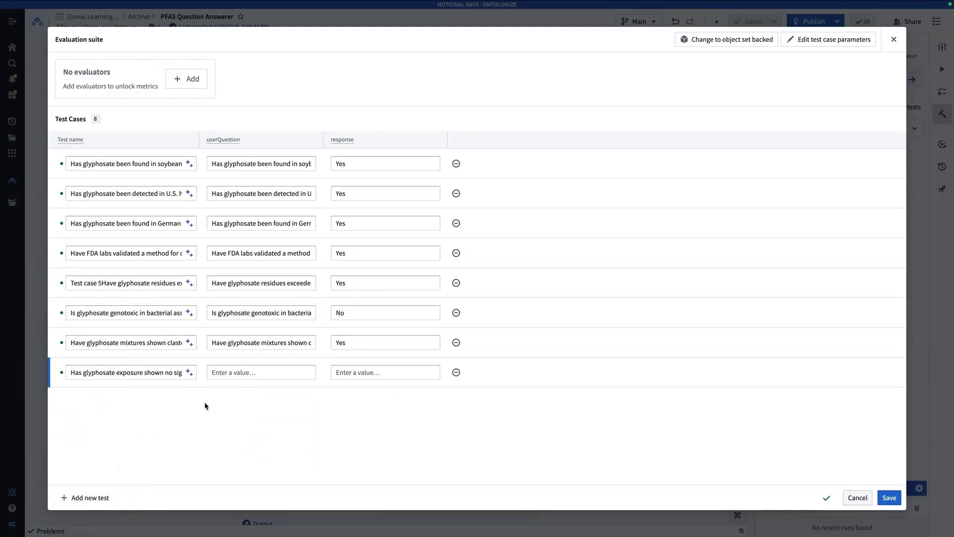
{"action": "left_click", "coordinate": [204, 401]}
{"action": "left_click", "coordinate": [287, 372]}
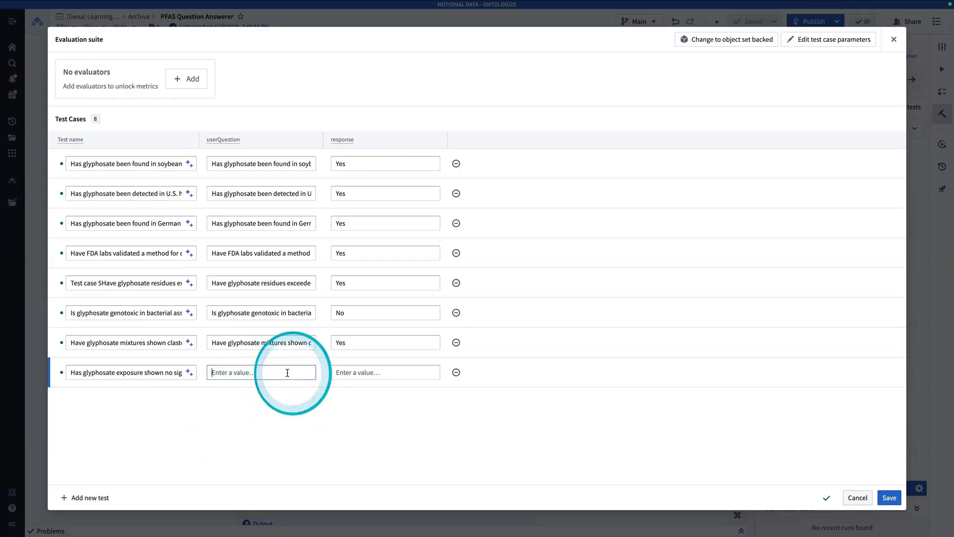
{"action": "key", "text": "ctrl+v"}
{"action": "left_click", "coordinate": [370, 370]}
{"action": "type", "text": "Yes"}
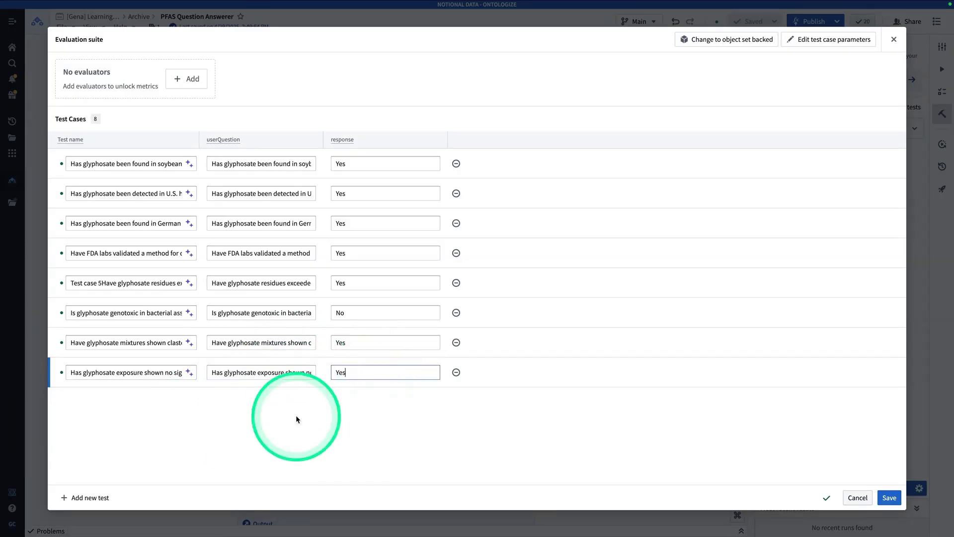
Step: Add a ninth test case for the glyphosate and cancer question, expecting No
{"action": "left_click", "coordinate": [98, 496]}
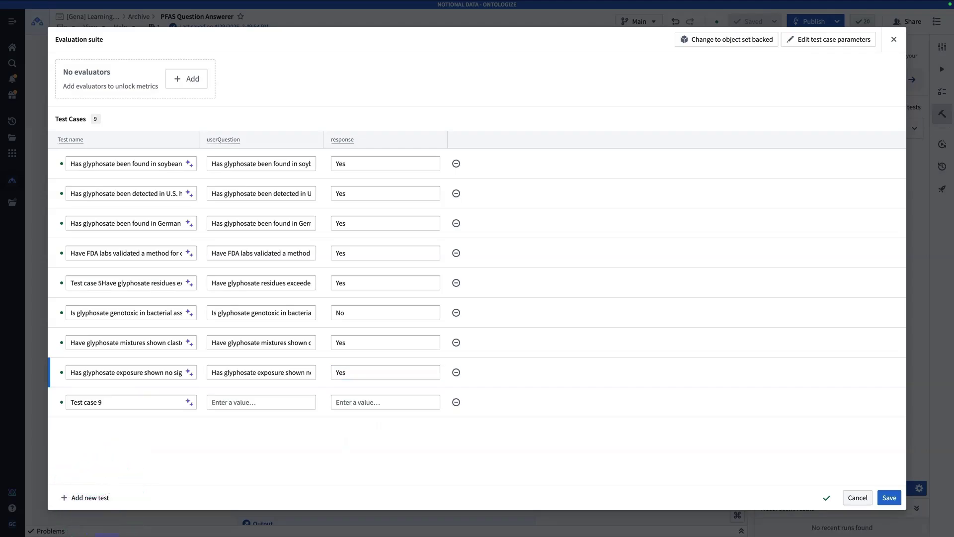
{"action": "triple_click", "coordinate": [120, 401]}
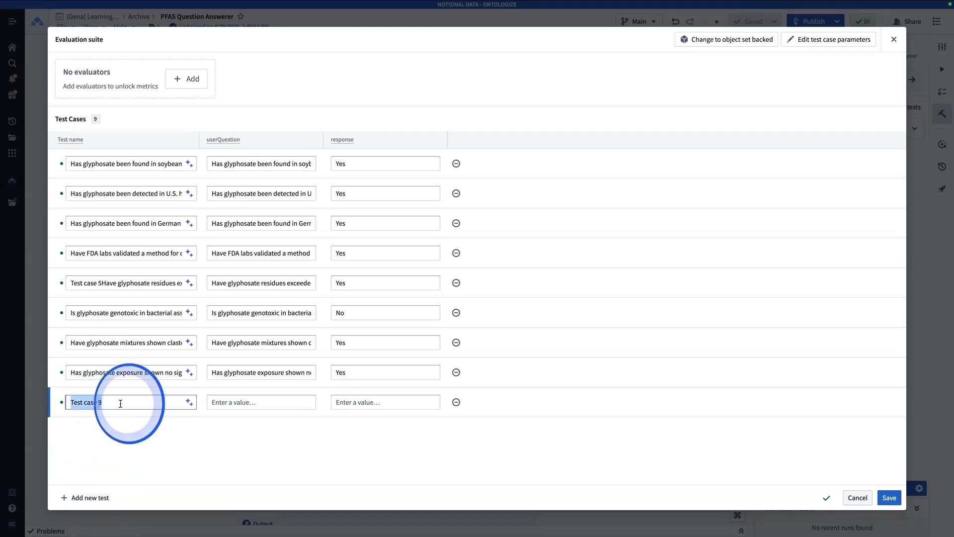
{"action": "key", "text": "ctrl+v"}
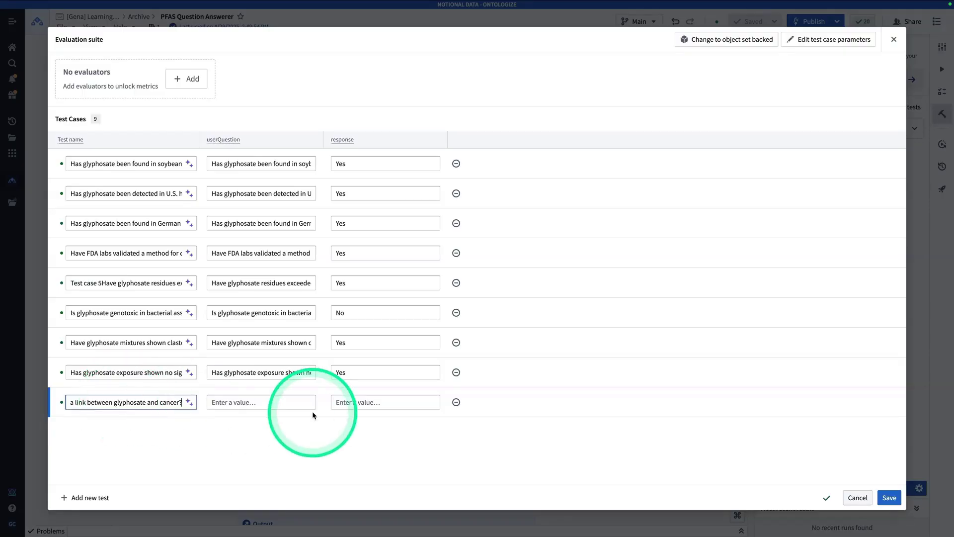
{"action": "left_click", "coordinate": [286, 402]}
{"action": "type", "text": "Has the Agricultural Health Study shown a link between glyphosate and cancer?"}
{"action": "left_click", "coordinate": [368, 401]}
{"action": "type", "text": "N"}
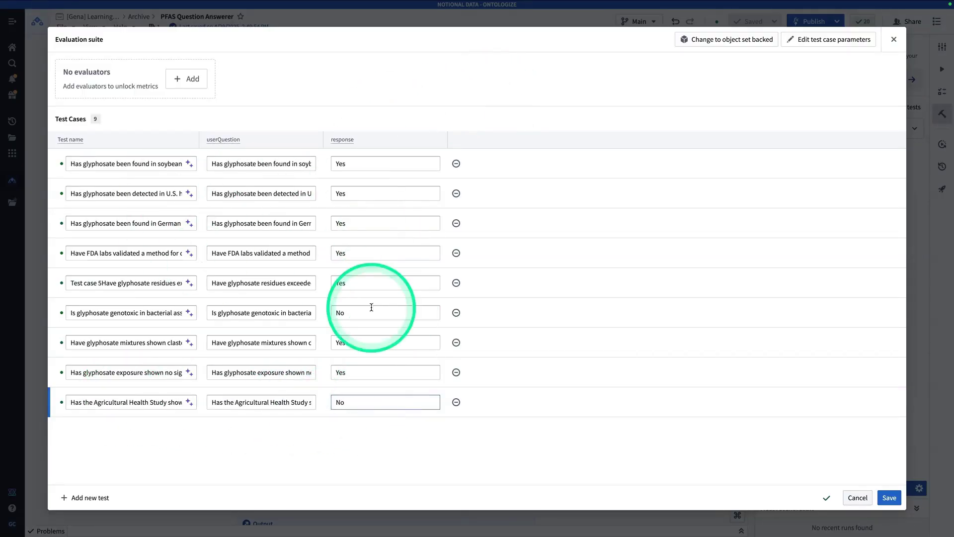
{"action": "left_click", "coordinate": [570, 89]}
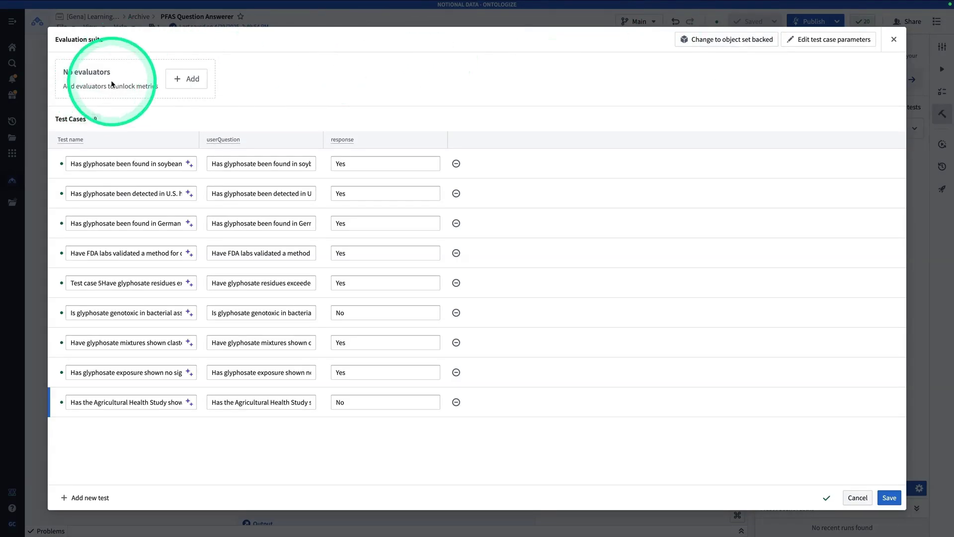
{"action": "left_click", "coordinate": [186, 80]}
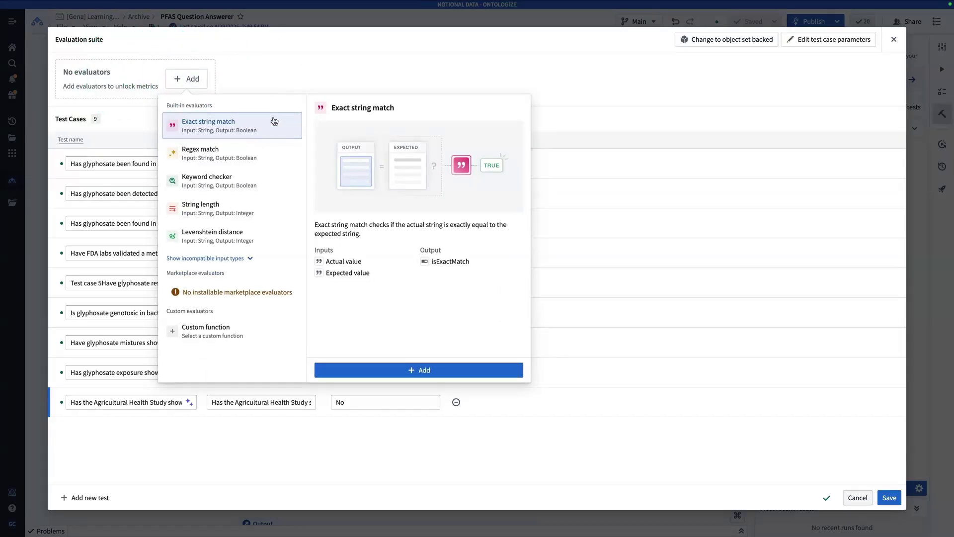
Step: Add the Exact string match evaluator, also showing evaluators for incompatible input types
{"action": "left_click", "coordinate": [275, 120]}
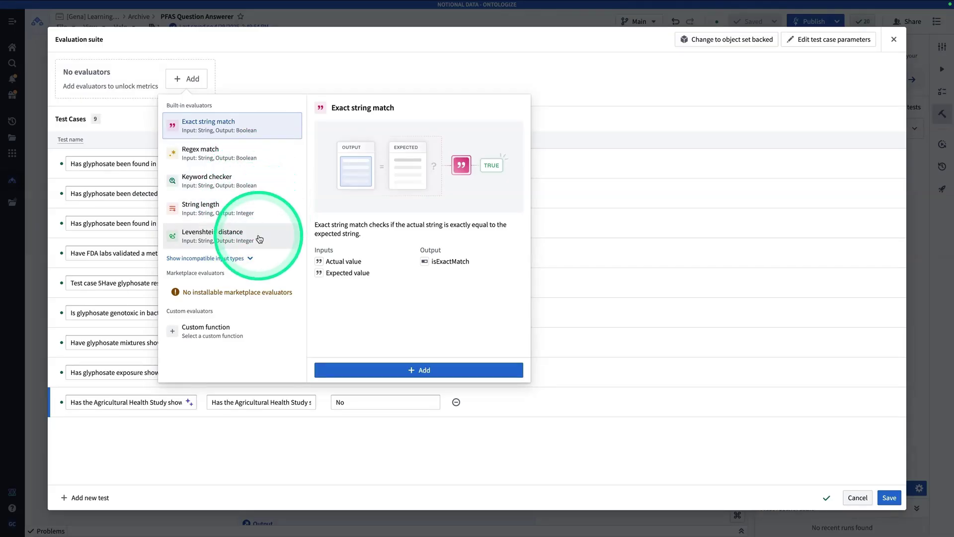
{"action": "left_click", "coordinate": [234, 258]}
{"action": "scroll", "coordinate": [248, 260], "scroll_direction": "down", "scroll_amount": 1}
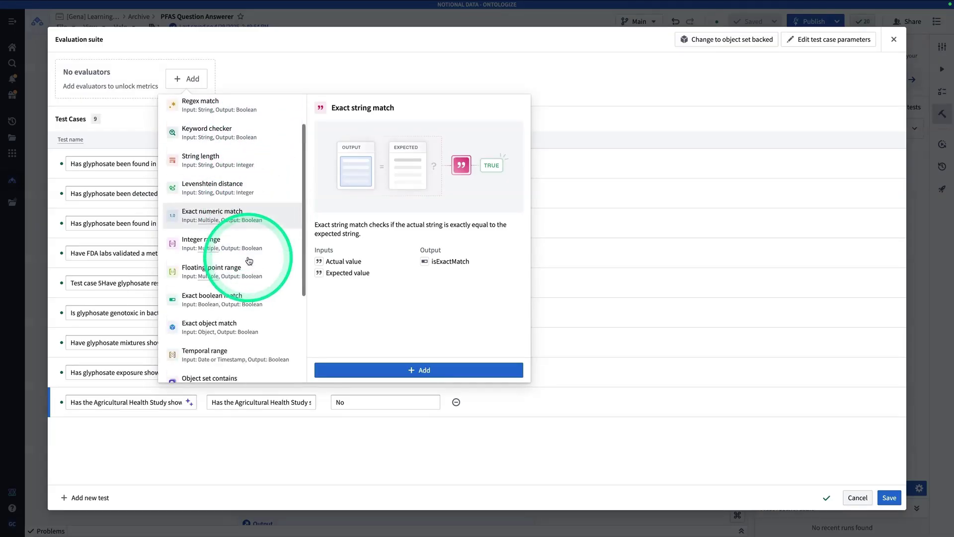
{"action": "scroll", "coordinate": [249, 261], "scroll_direction": "down", "scroll_amount": 3}
{"action": "scroll", "coordinate": [248, 263], "scroll_direction": "up", "scroll_amount": 5}
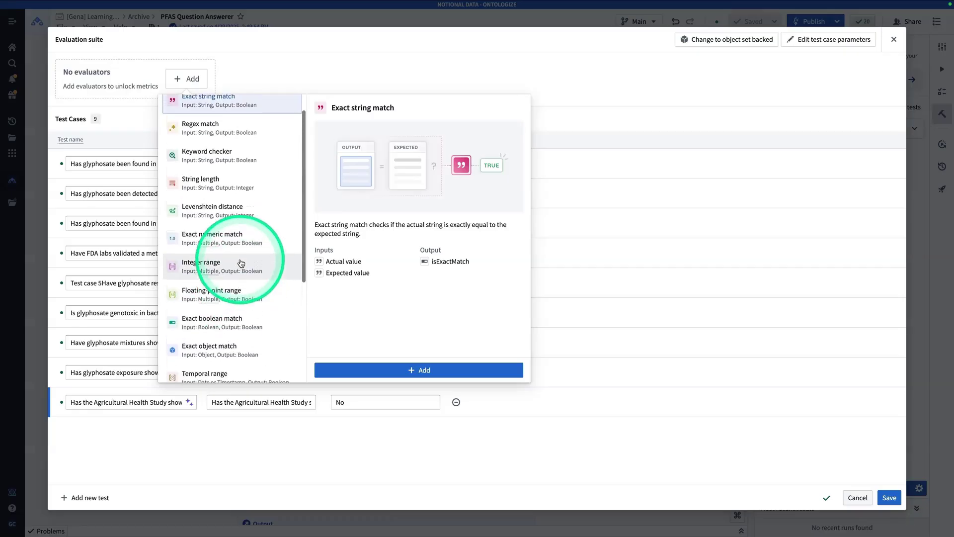
{"action": "scroll", "coordinate": [222, 178], "scroll_direction": "down", "scroll_amount": 3}
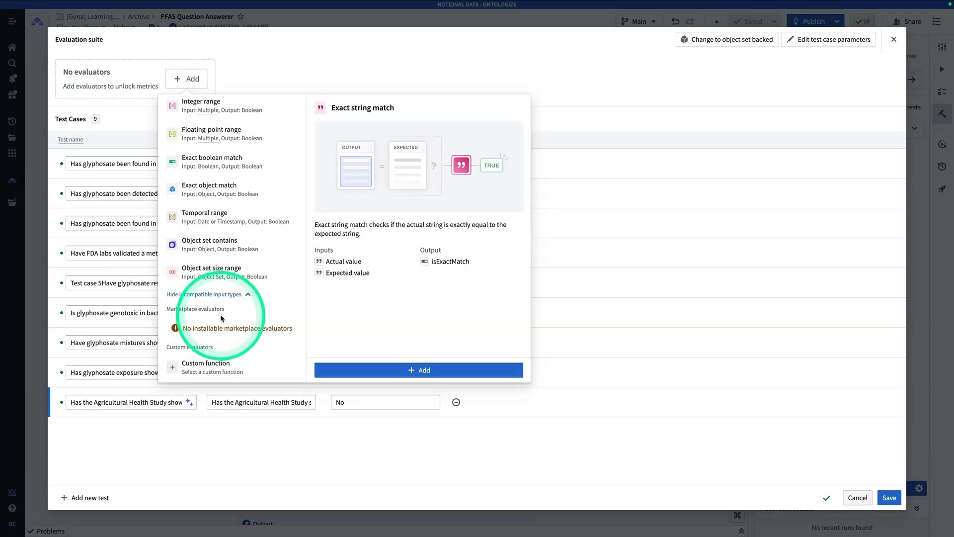
{"action": "scroll", "coordinate": [213, 321], "scroll_direction": "down", "scroll_amount": 1}
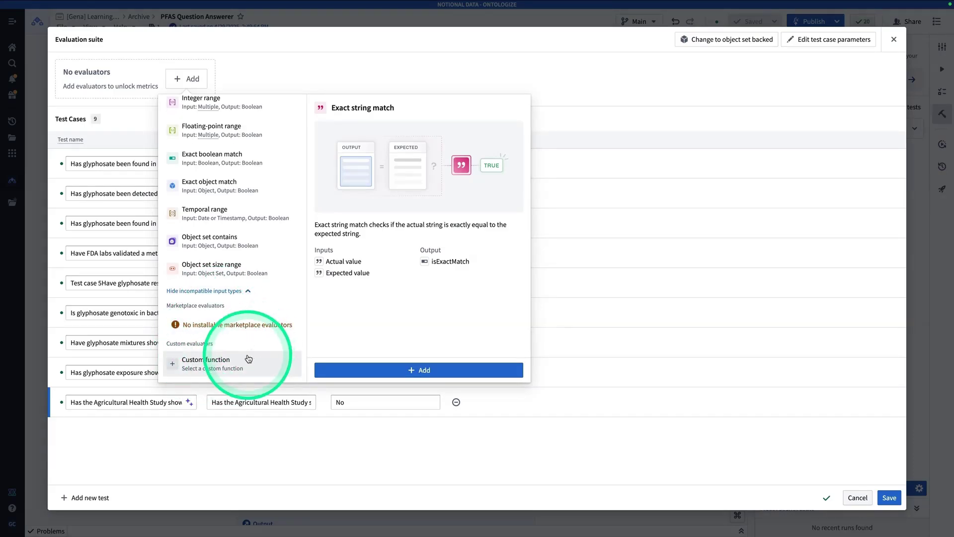
{"action": "scroll", "coordinate": [256, 245], "scroll_direction": "up", "scroll_amount": 4}
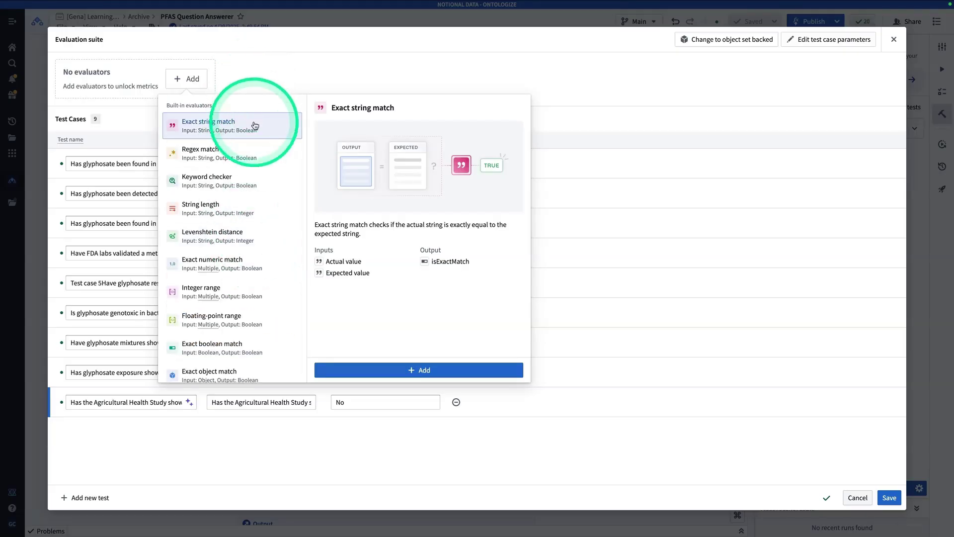
{"action": "left_click", "coordinate": [421, 372]}
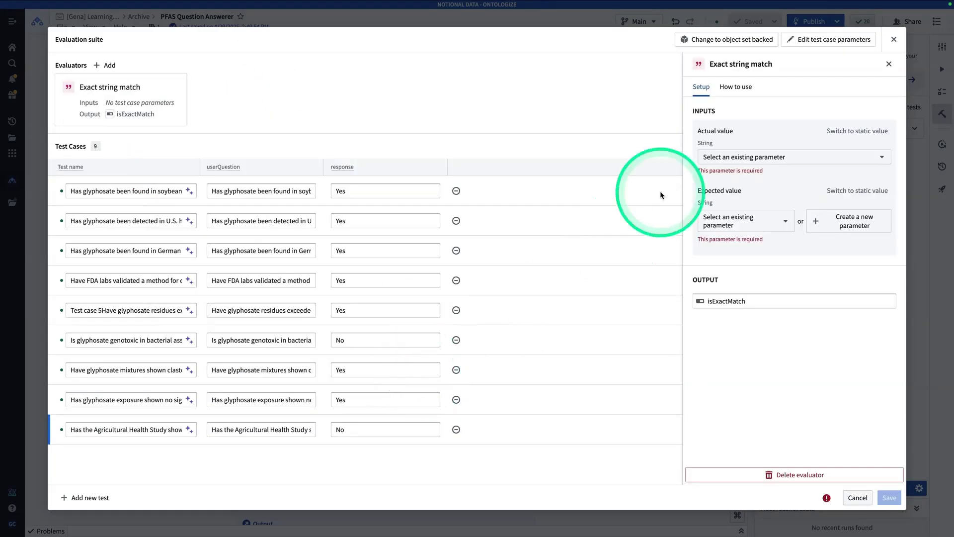
Step: Compare Function output against the response parameter, then save and run the suite on all tests
{"action": "left_click", "coordinate": [771, 160]}
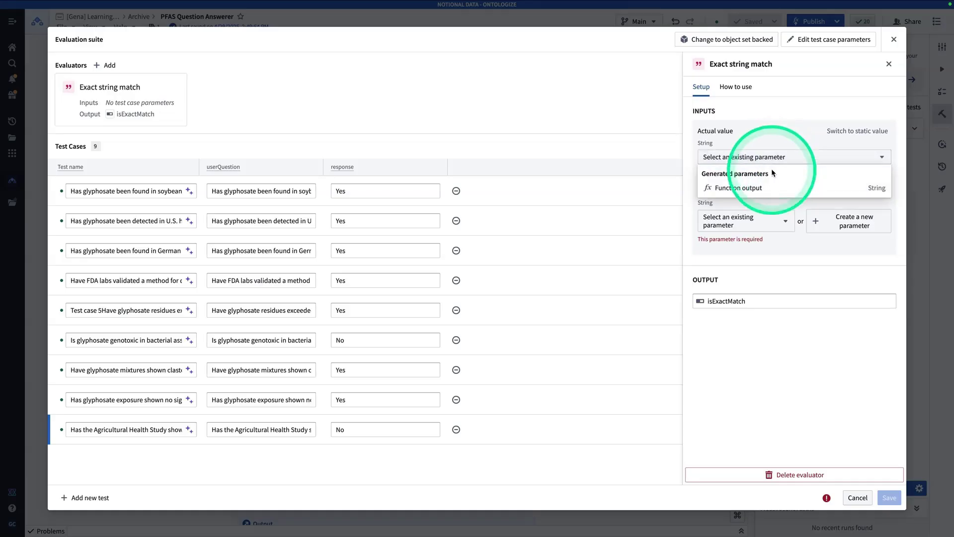
{"action": "left_click", "coordinate": [774, 188]}
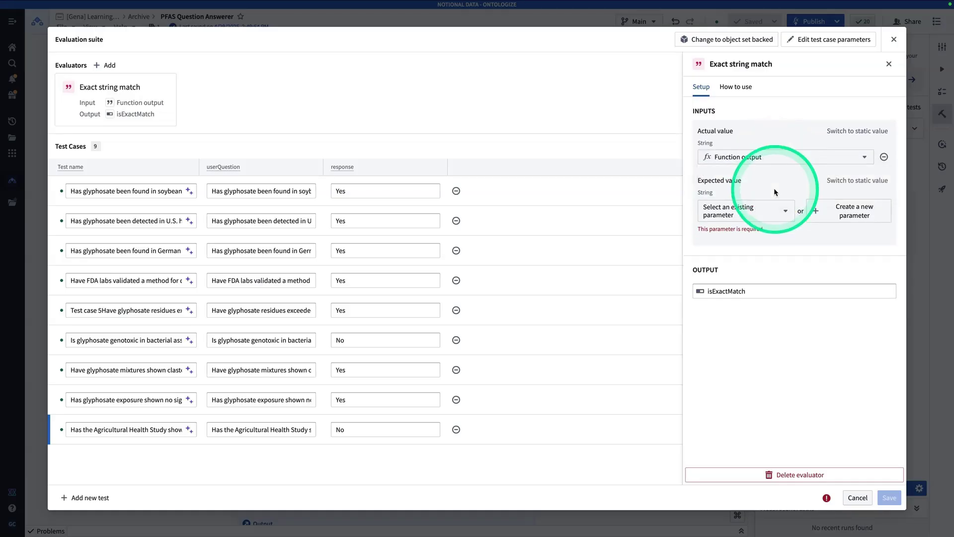
{"action": "left_click", "coordinate": [764, 219]}
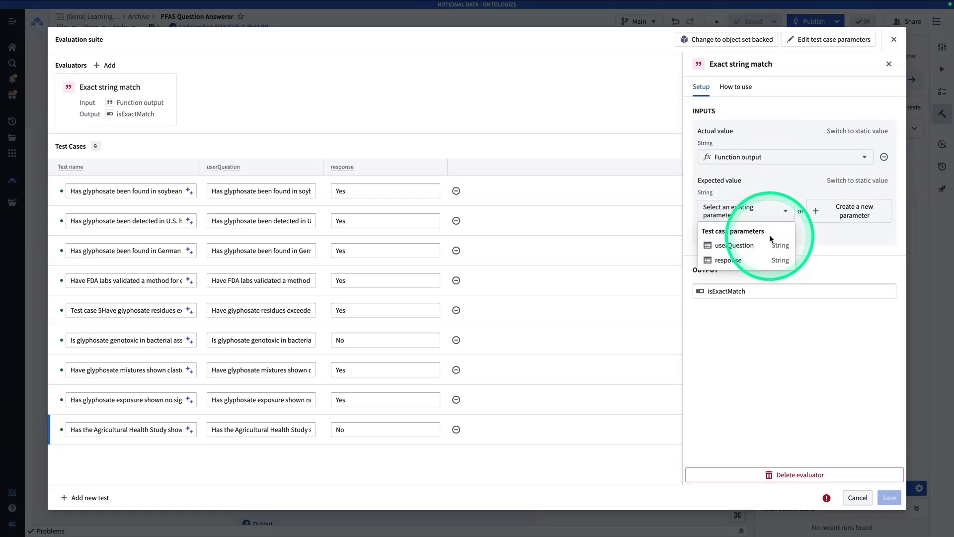
{"action": "left_click", "coordinate": [772, 261]}
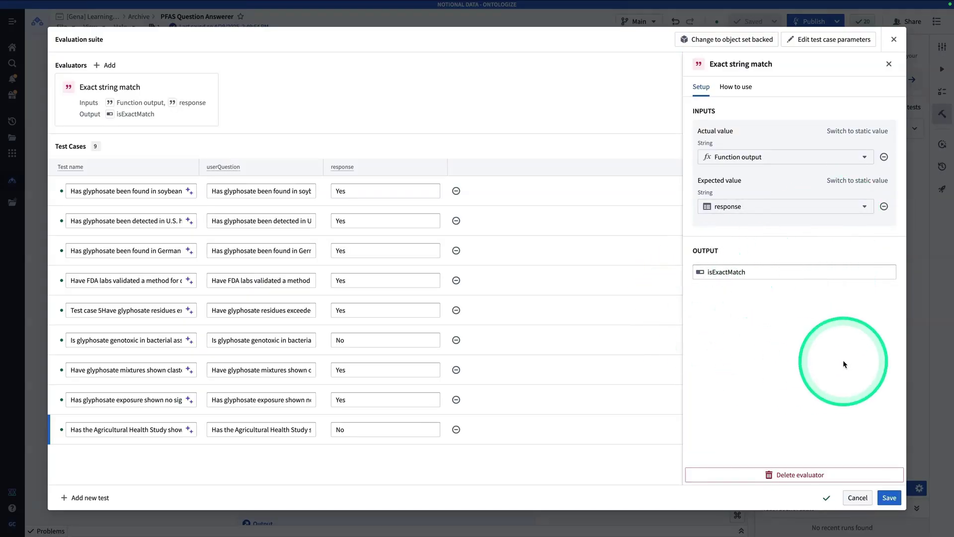
{"action": "left_click", "coordinate": [896, 498]}
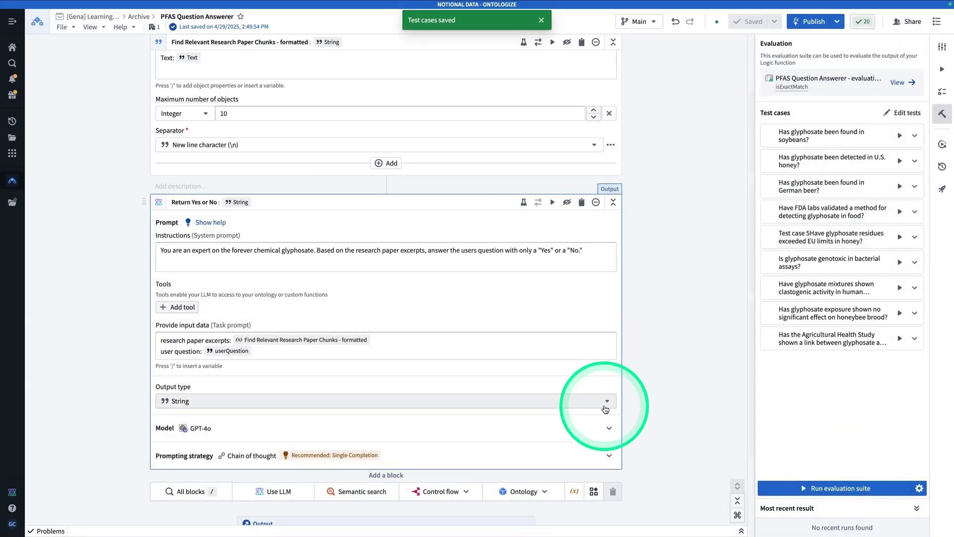
{"action": "left_click", "coordinate": [837, 489]}
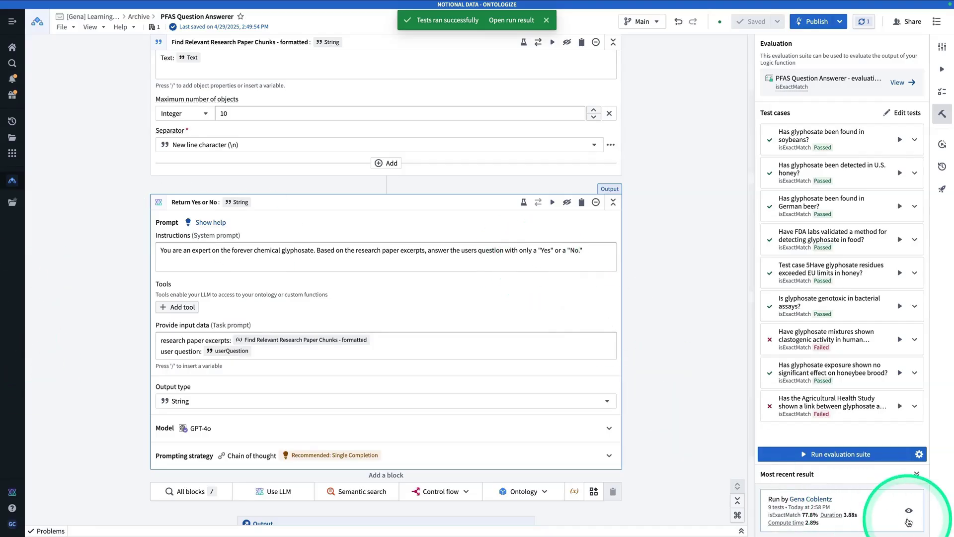
{"action": "left_click", "coordinate": [862, 511]}
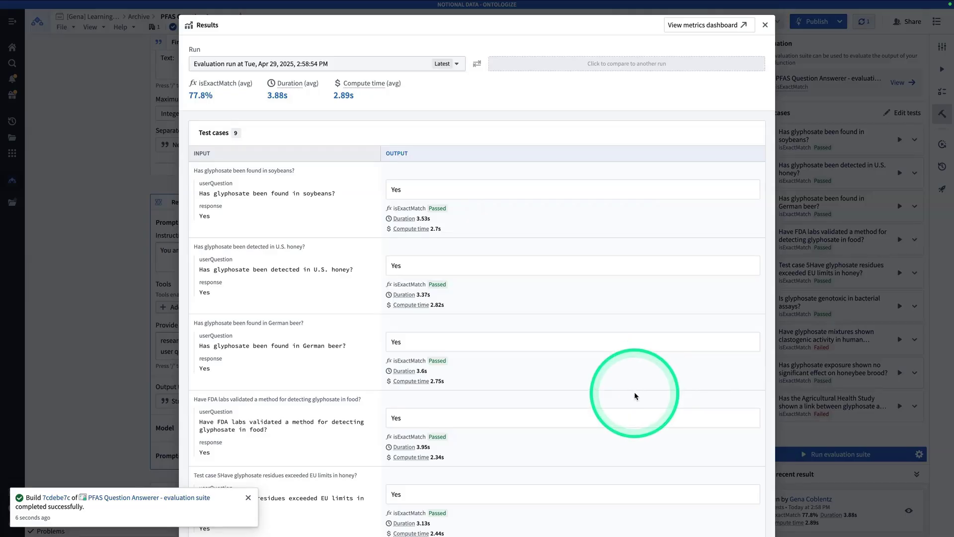
{"action": "scroll", "coordinate": [655, 395], "scroll_direction": "down", "scroll_amount": 5}
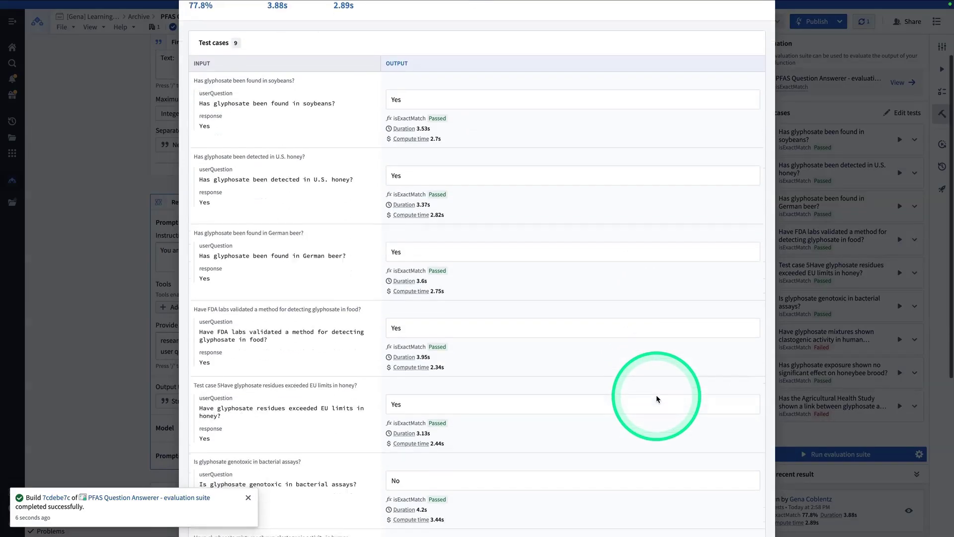
{"action": "scroll", "coordinate": [656, 395], "scroll_direction": "down", "scroll_amount": 2}
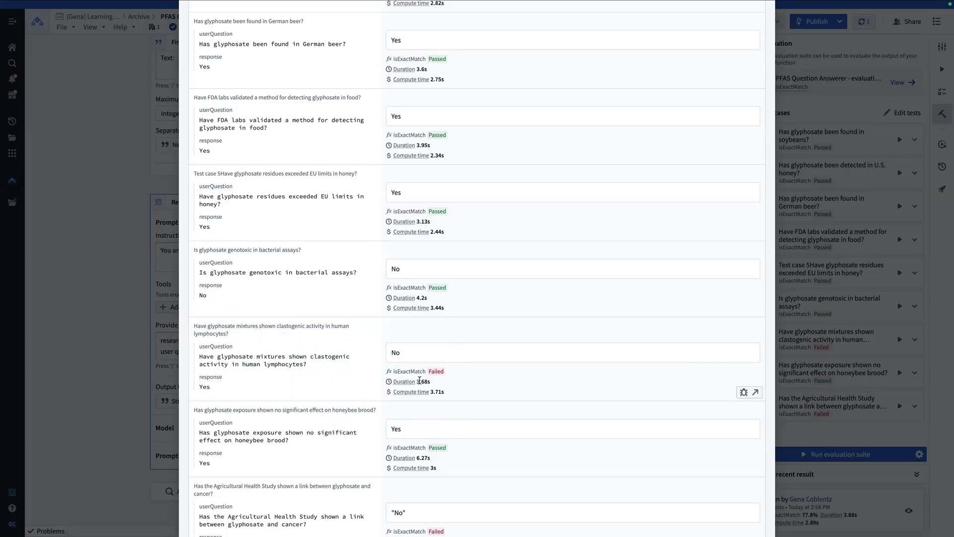
{"action": "scroll", "coordinate": [377, 318], "scroll_direction": "down", "scroll_amount": 1}
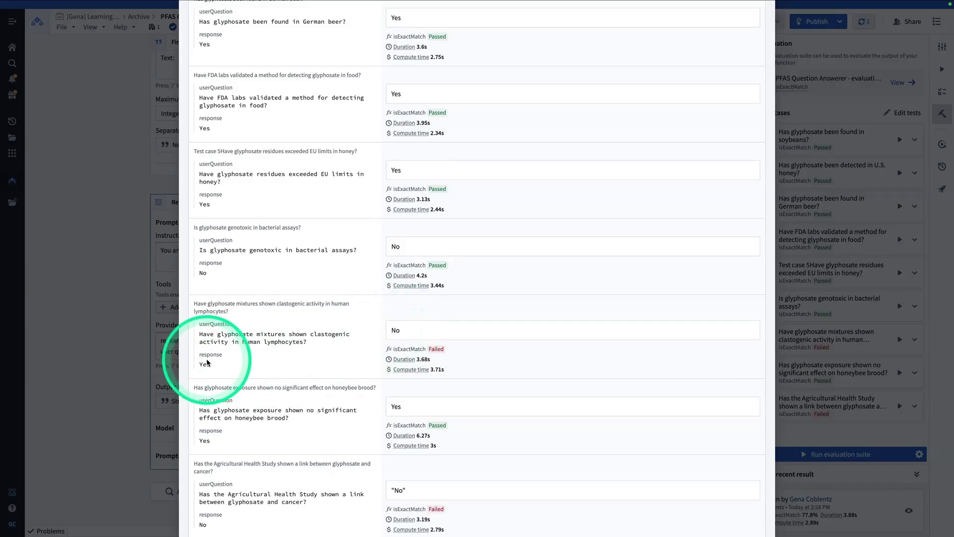
{"action": "scroll", "coordinate": [217, 361], "scroll_direction": "down", "scroll_amount": 1}
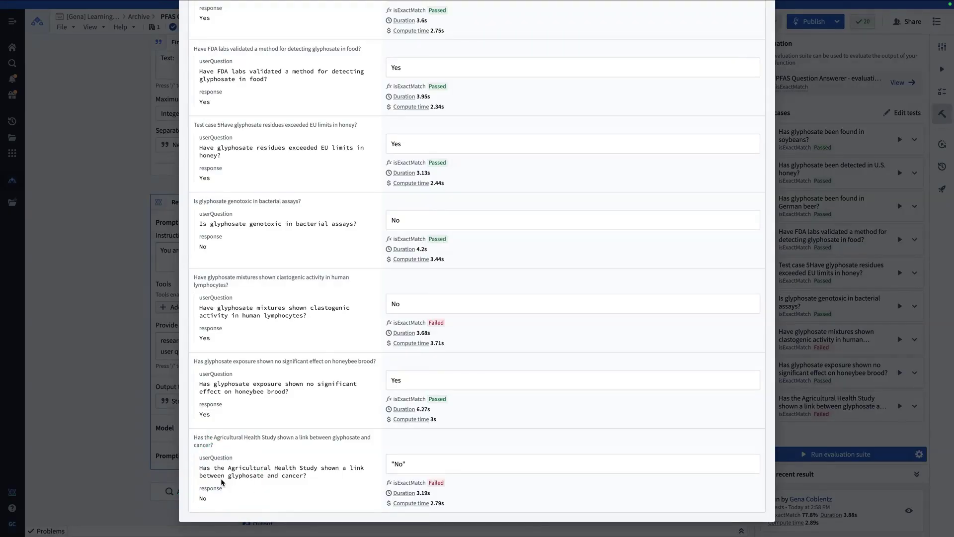
{"action": "scroll", "coordinate": [524, 398], "scroll_direction": "up", "scroll_amount": 10}
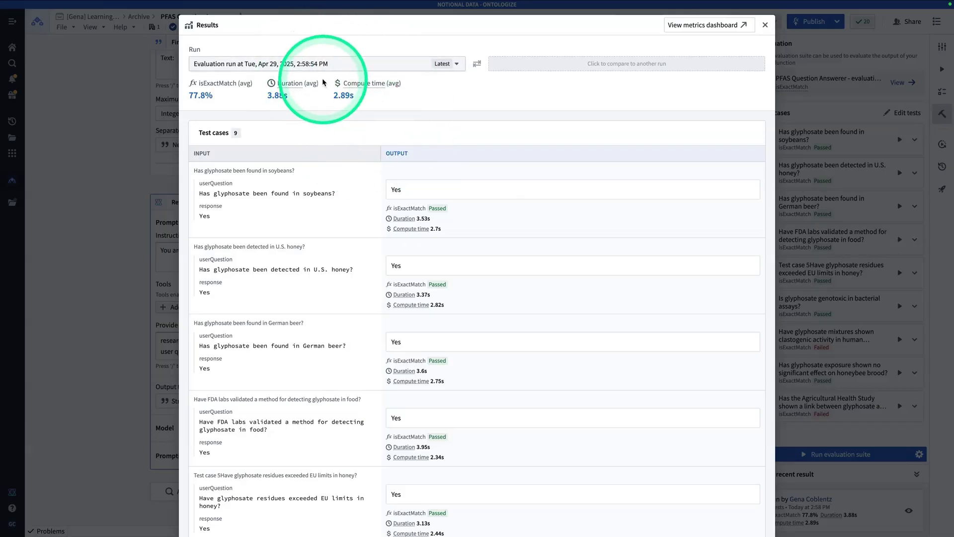
{"action": "left_click", "coordinate": [283, 64]}
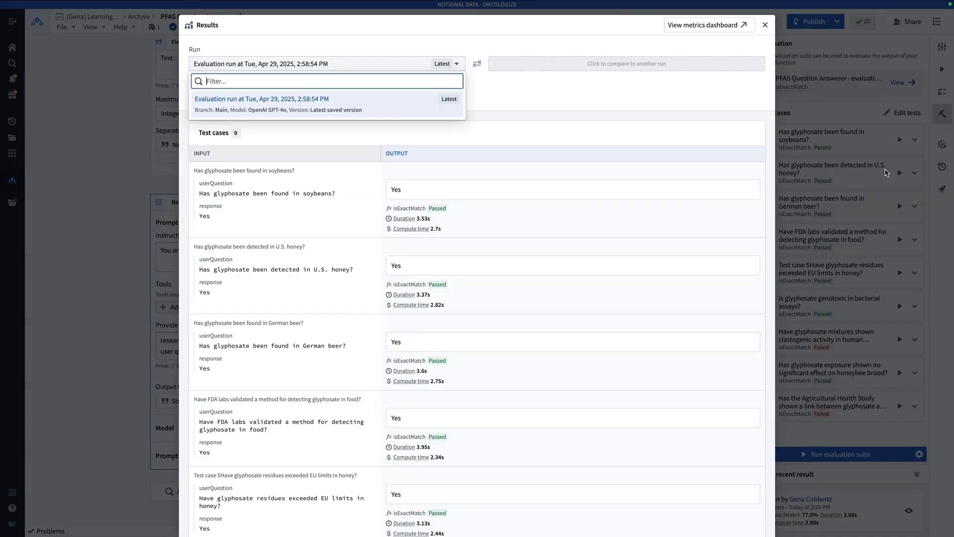
{"action": "key", "text": "Escape"}
{"action": "key", "text": "Escape"}
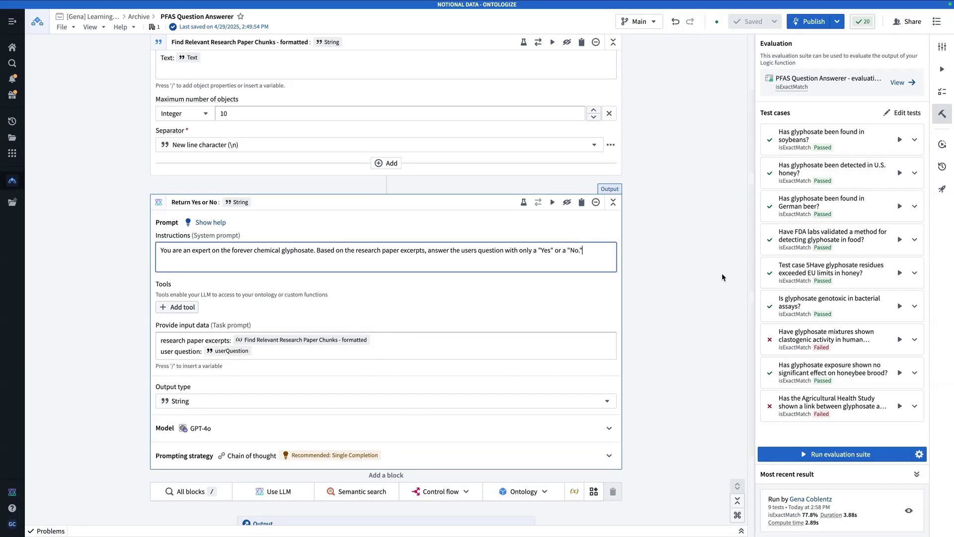
Step: Limit the prompt to a bare Yes or No, save and rerun, and open the 88.9% results
{"action": "key", "text": "BackSpace"}
{"action": "key", "text": "BackSpace"}
{"action": "key", "text": "BackSpace"}
{"action": "key", "text": "BackSpace"}
{"action": "key", "text": "BackSpace"}
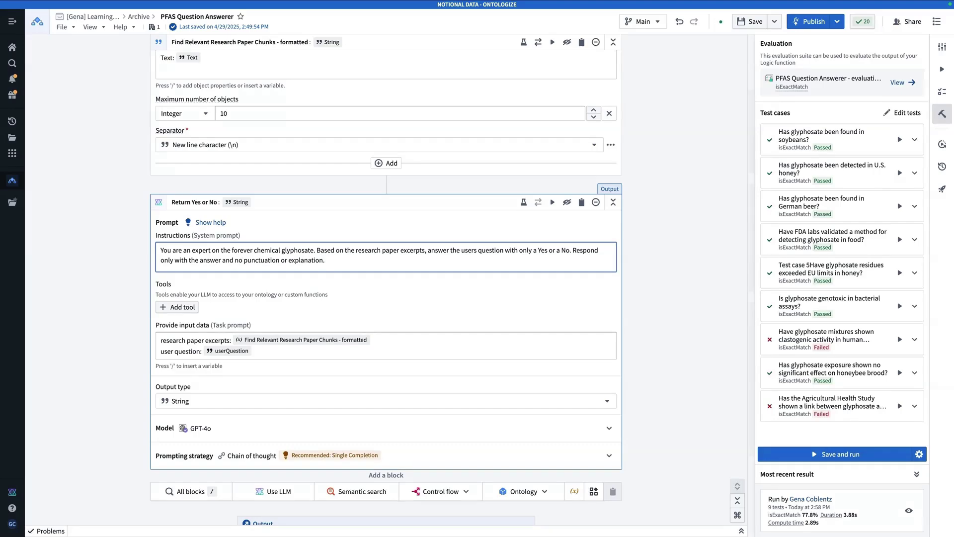
{"action": "left_click", "coordinate": [827, 453]}
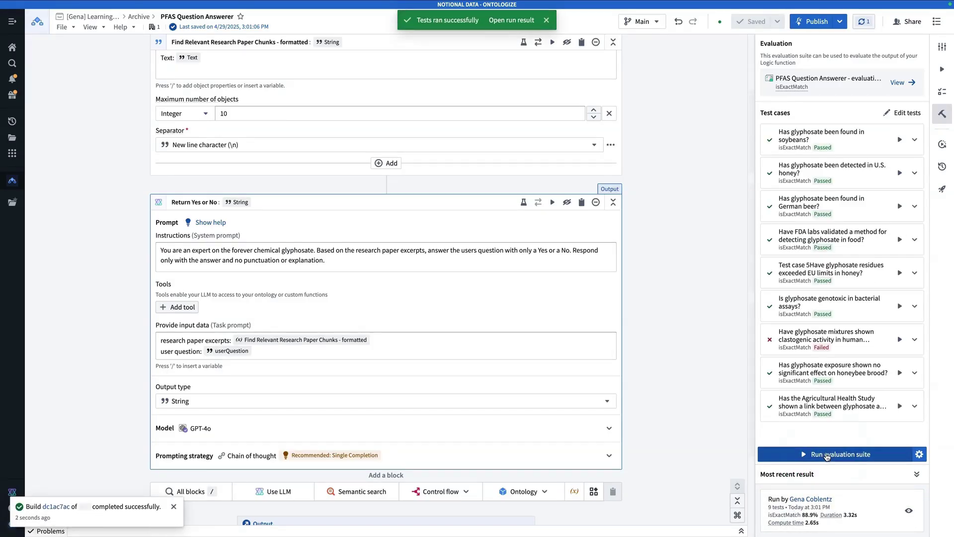
{"action": "left_click", "coordinate": [843, 473]}
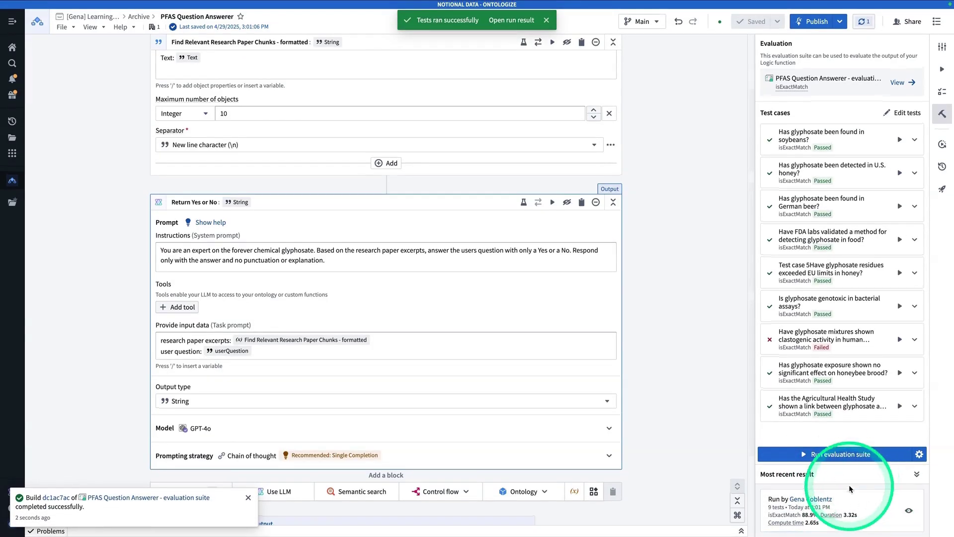
{"action": "left_click", "coordinate": [870, 506]}
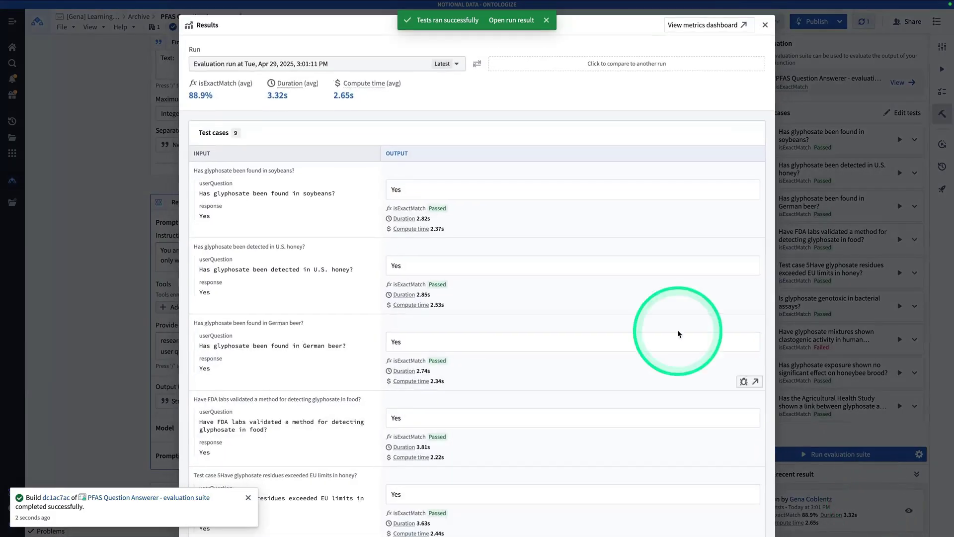
{"action": "scroll", "coordinate": [508, 263], "scroll_direction": "down", "scroll_amount": 7}
{"action": "scroll", "coordinate": [514, 257], "scroll_direction": "up", "scroll_amount": 7}
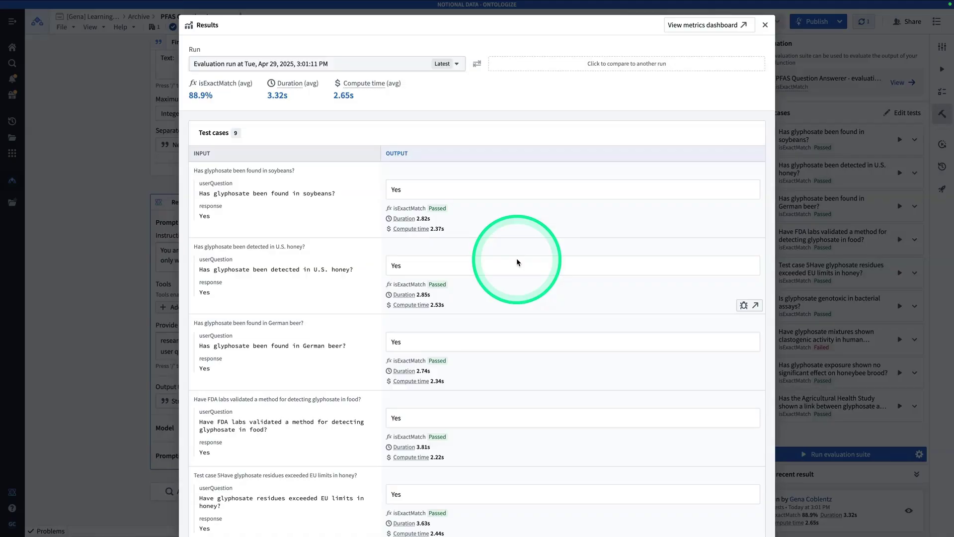
{"action": "scroll", "coordinate": [516, 260], "scroll_direction": "down", "scroll_amount": 7}
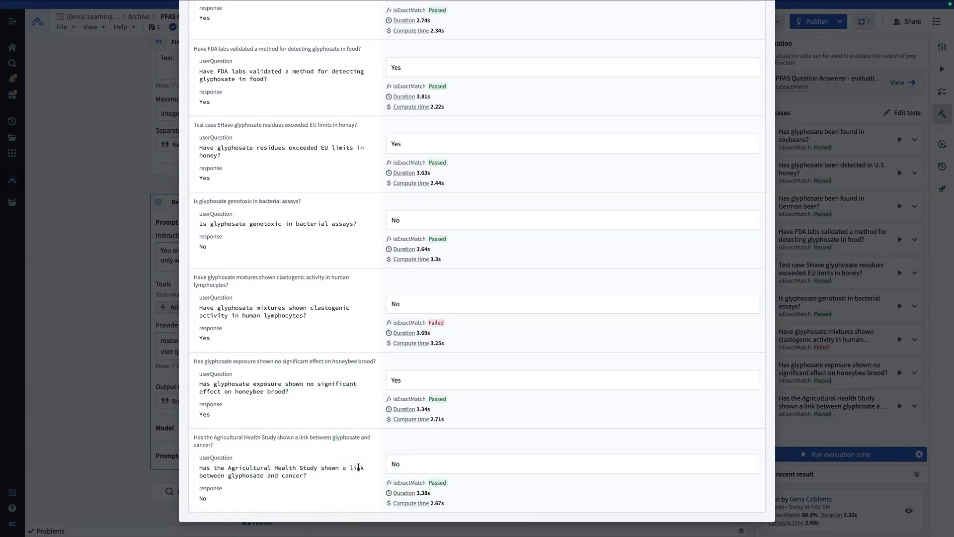
{"action": "scroll", "coordinate": [587, 184], "scroll_direction": "up", "scroll_amount": 7}
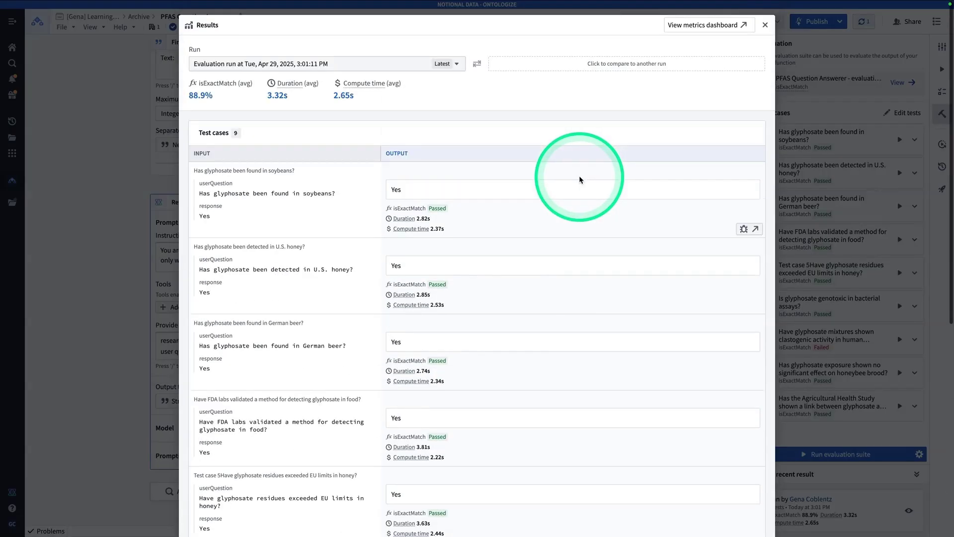
Step: Compare the latest evaluation against the 2:58:54 PM run, then close the Results dialog
{"action": "left_click", "coordinate": [521, 67]}
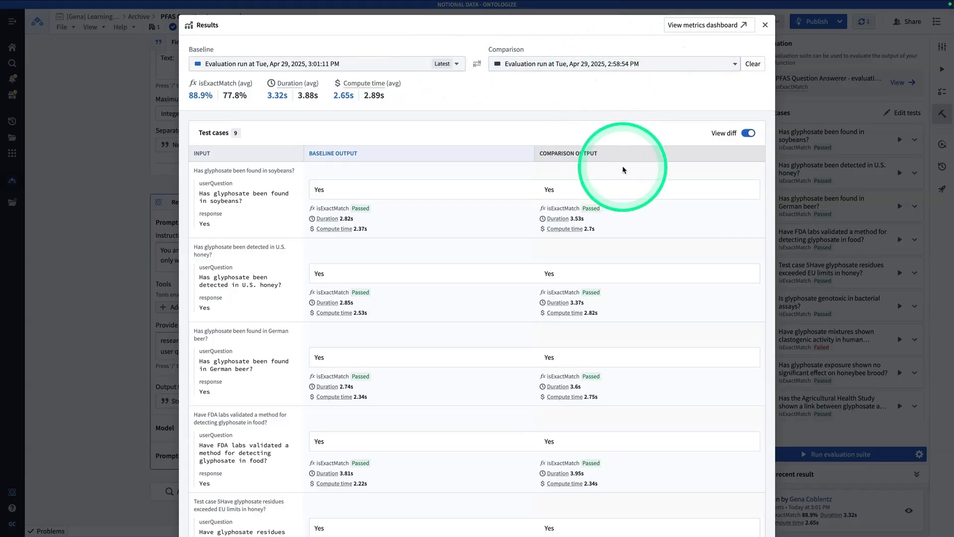
{"action": "scroll", "coordinate": [623, 164], "scroll_direction": "down", "scroll_amount": 4}
{"action": "scroll", "coordinate": [623, 159], "scroll_direction": "down", "scroll_amount": 5}
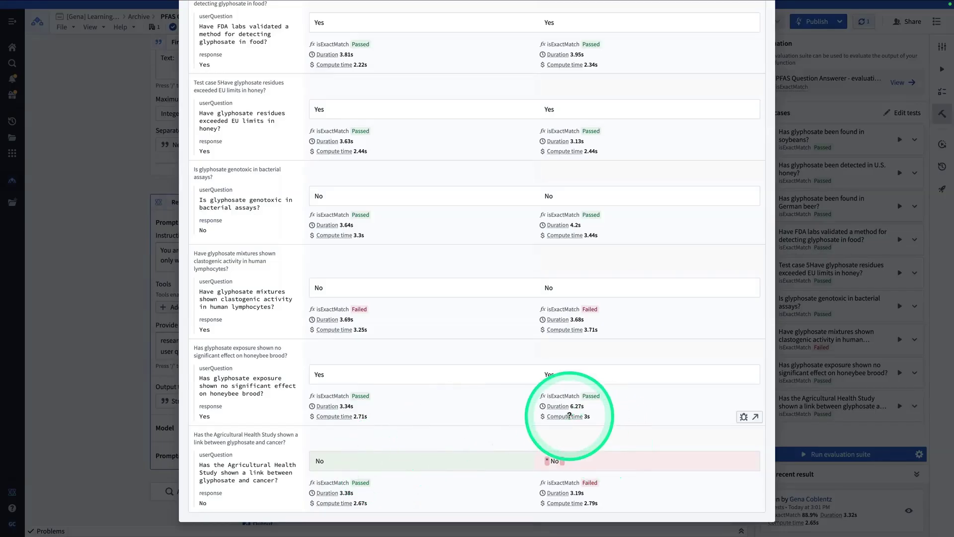
{"action": "mouse_move", "coordinate": [567, 403]}
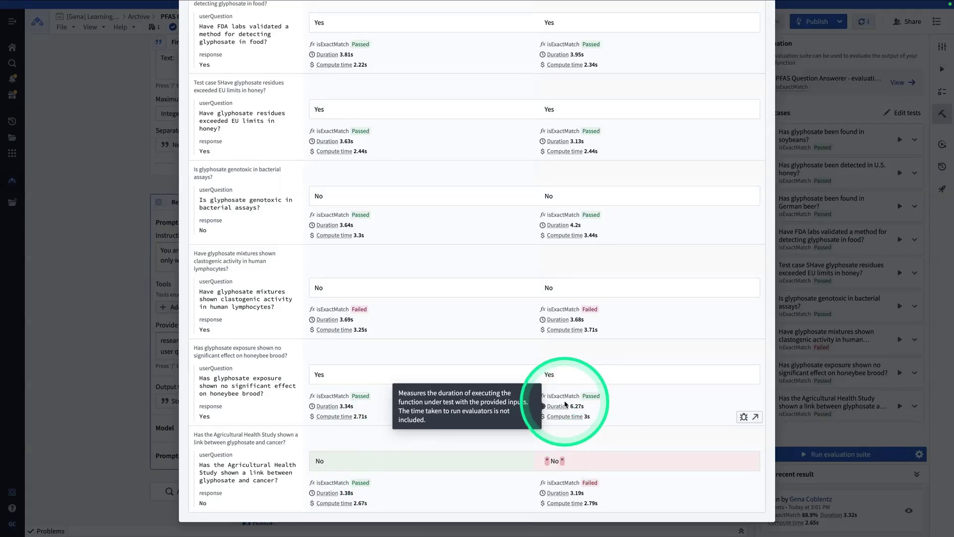
{"action": "key", "text": "Escape"}
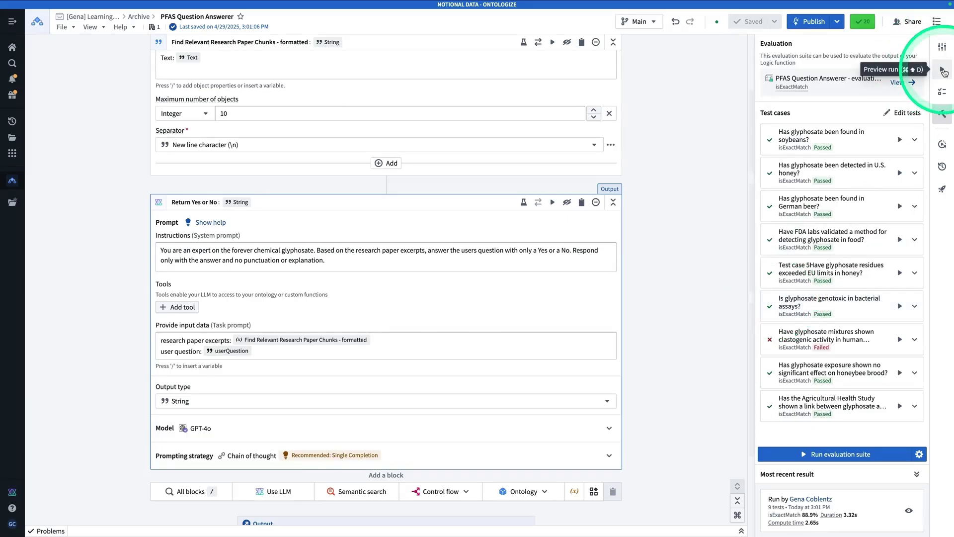
Step: Preview-run the logic on 'Has glyphosate been found in cat hair', which answers No
{"action": "left_click", "coordinate": [943, 72]}
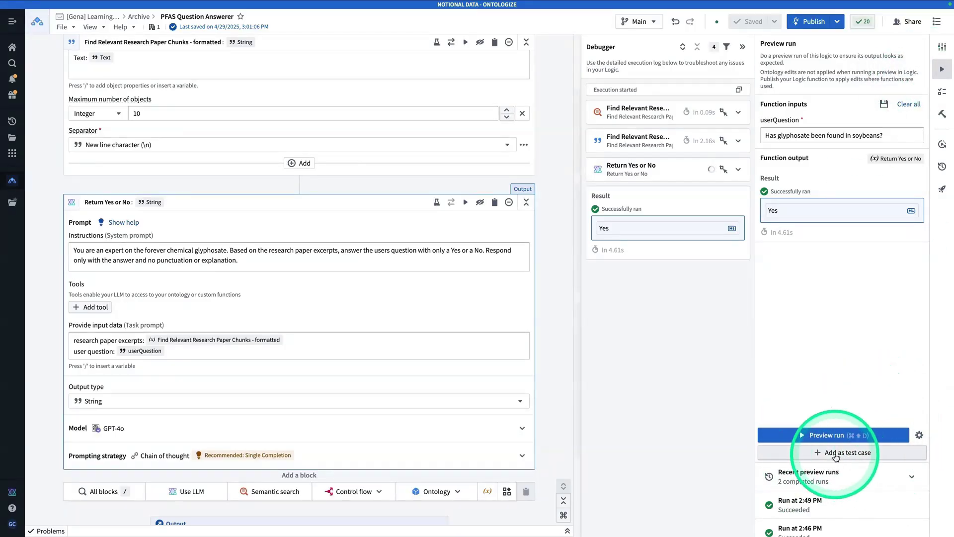
{"action": "left_click", "coordinate": [885, 135]}
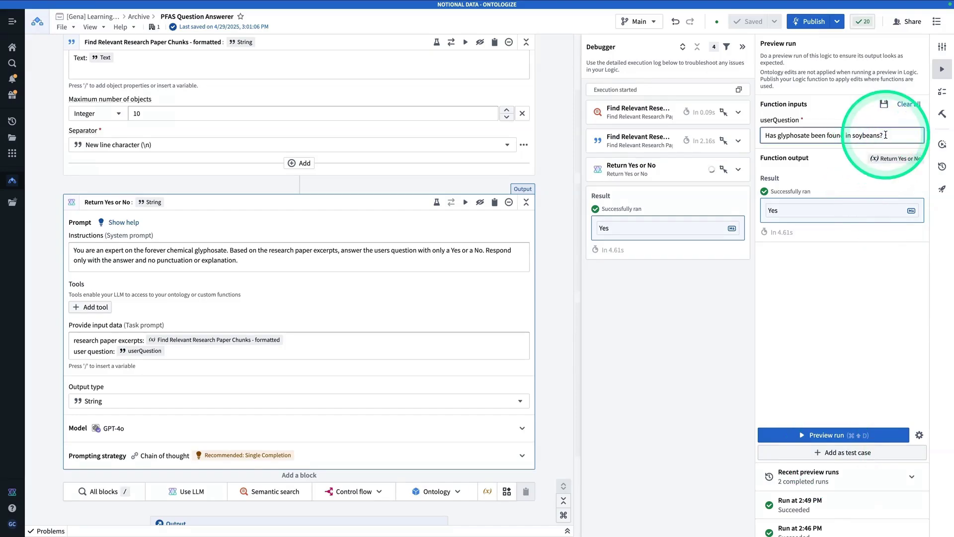
{"action": "triple_click", "coordinate": [885, 135]}
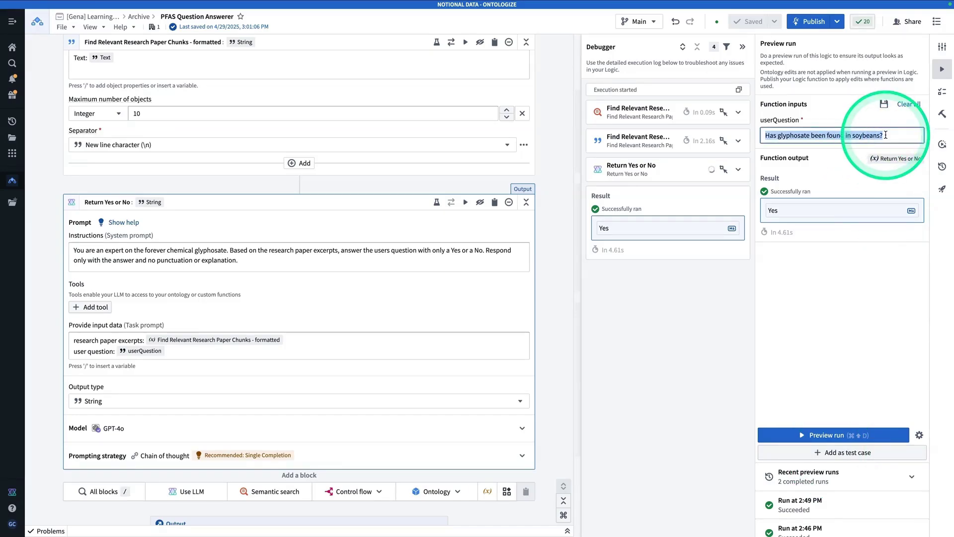
{"action": "type", "text": "Ha"}
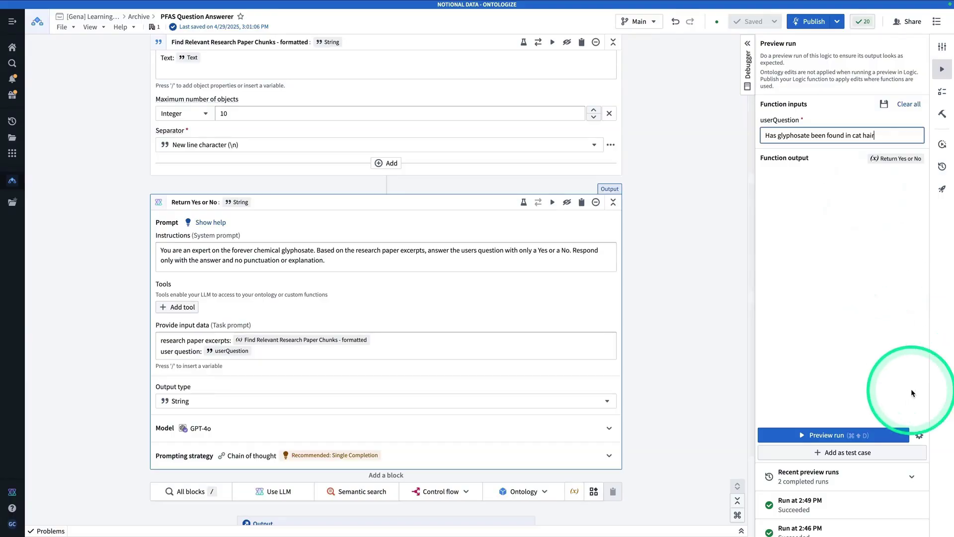
{"action": "left_click", "coordinate": [861, 437]}
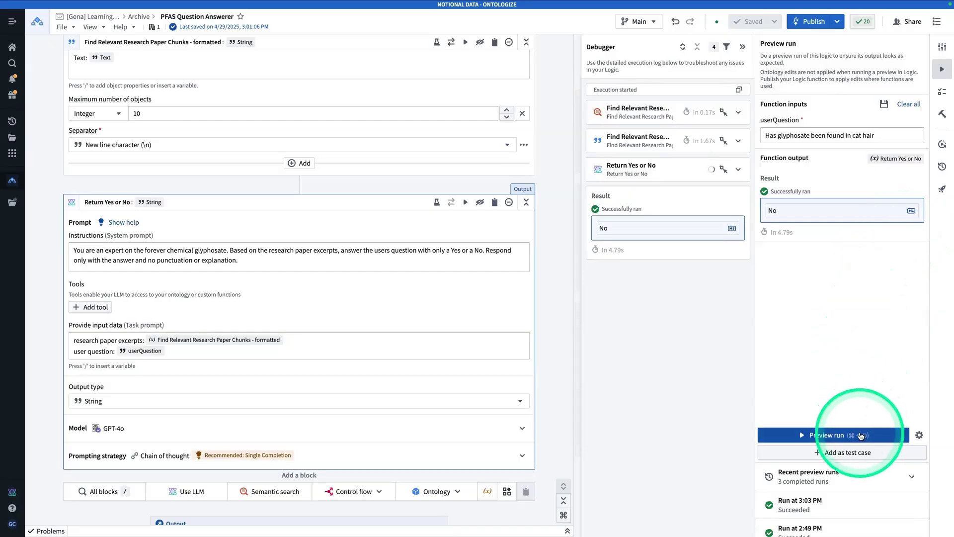
{"action": "left_click", "coordinate": [873, 460]}
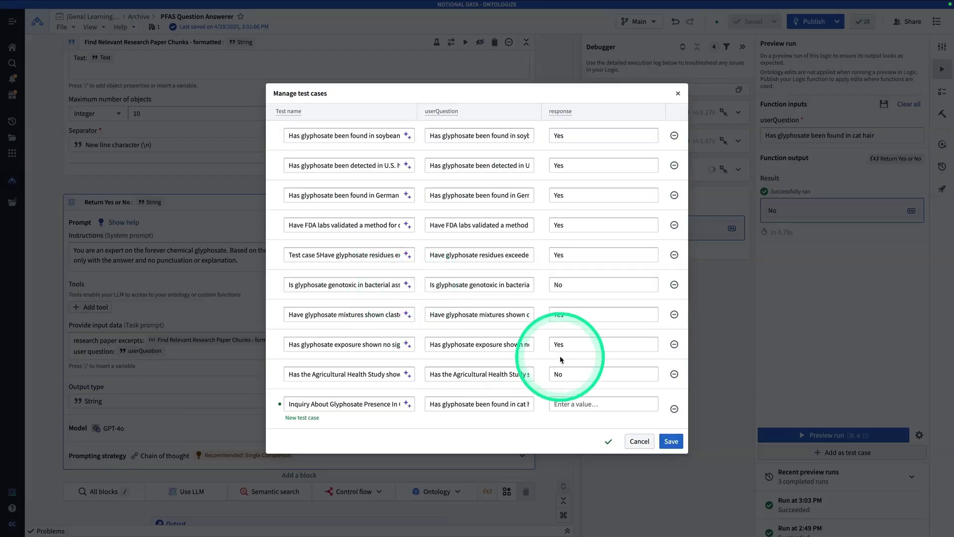
Step: Give the new cat hair test case an expected response of No and save it
{"action": "left_click", "coordinate": [601, 400]}
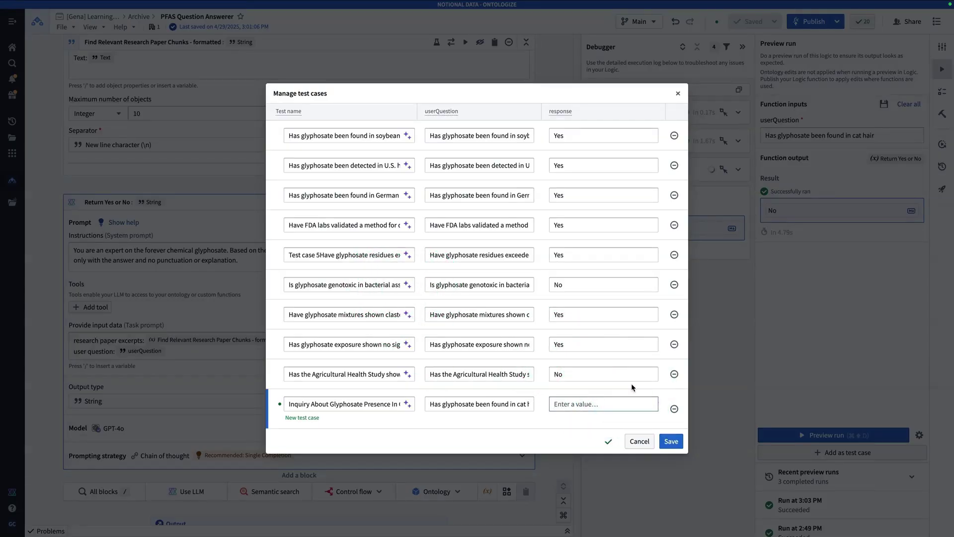
{"action": "type", "text": "No"}
{"action": "left_click", "coordinate": [672, 443]}
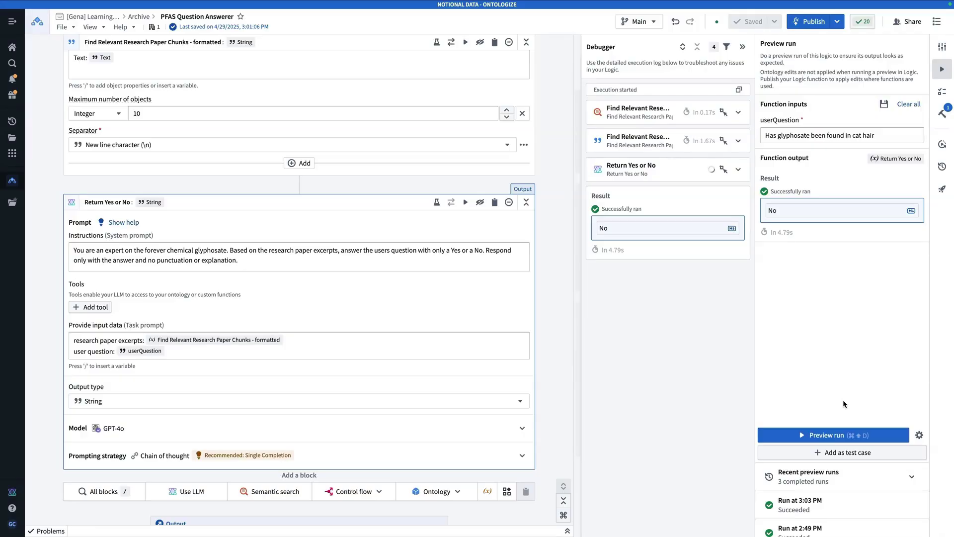
Step: Open 'PFAS Question Answerer - evaluation suite' and view its ten test cases
{"action": "left_click", "coordinate": [942, 113]}
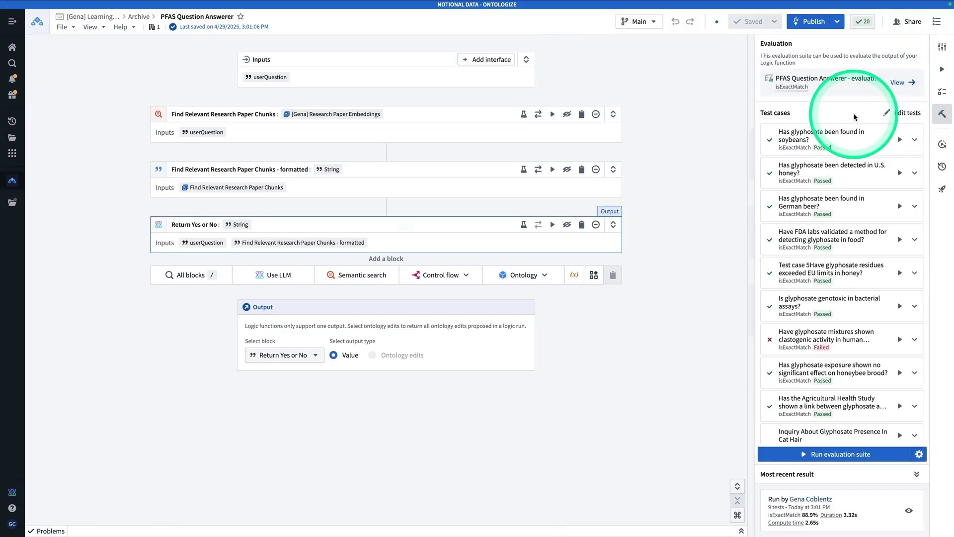
{"action": "left_click", "coordinate": [897, 82]}
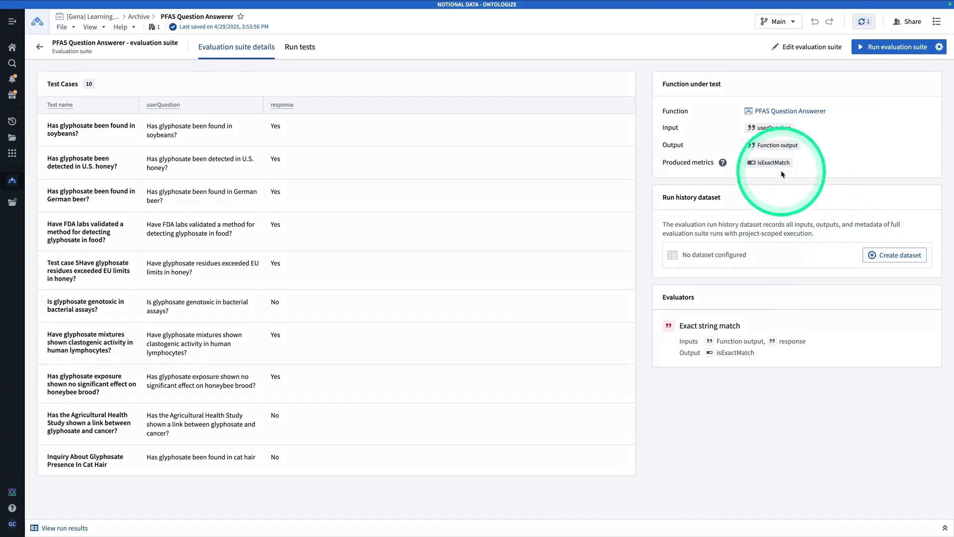
{"action": "left_click", "coordinate": [894, 257]}
Step: Create the run history dataset 'PFAS Question Answerer - evaluation suite - run history data' in Archive
{"action": "left_click", "coordinate": [572, 268]}
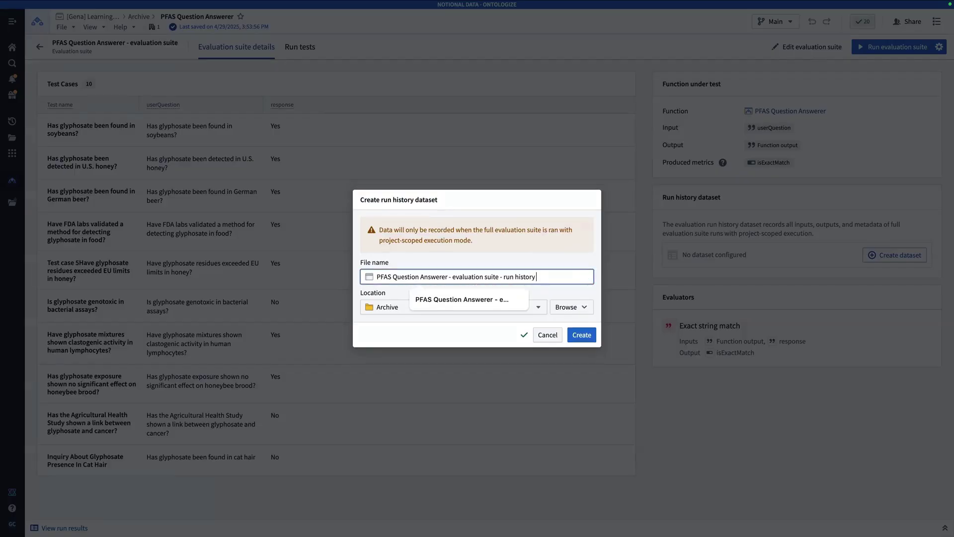
{"action": "type", "text": "data"}
{"action": "left_click", "coordinate": [575, 290]}
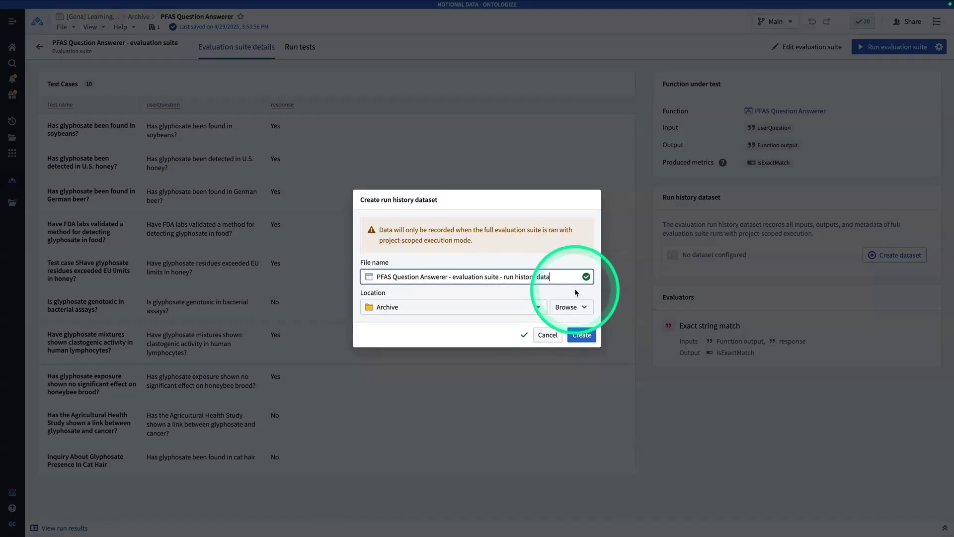
{"action": "left_click", "coordinate": [581, 334]}
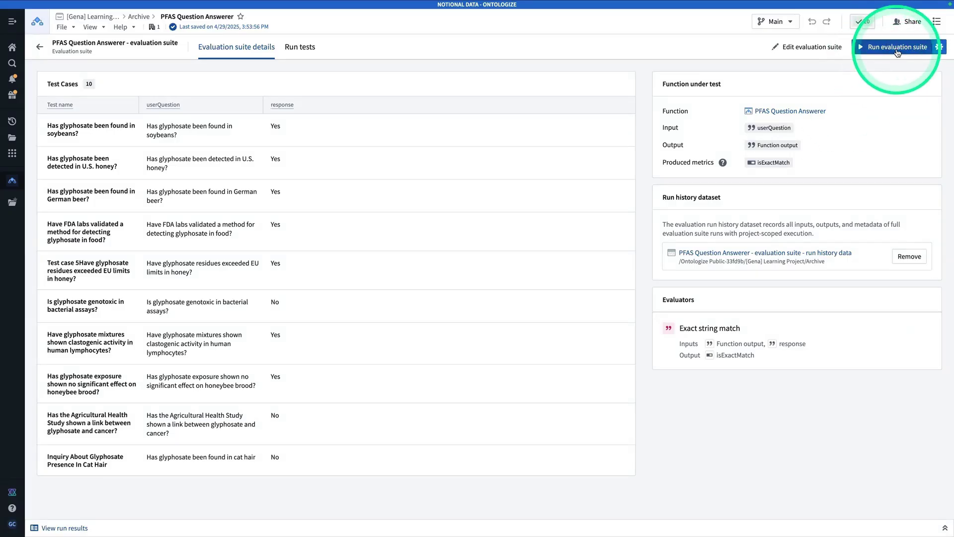
{"action": "left_click", "coordinate": [939, 48]}
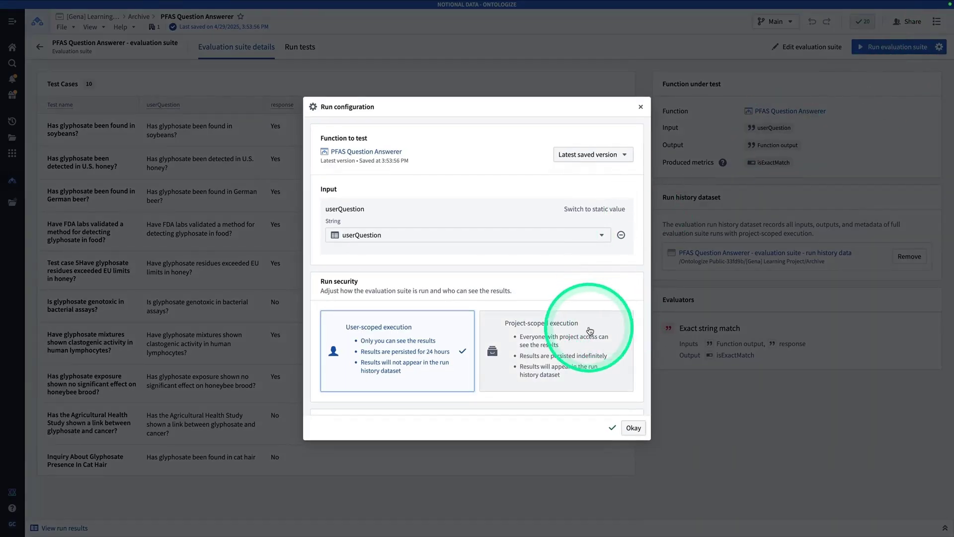
Step: Set the run configuration to Project-scoped execution and run the evaluation suite
{"action": "left_click", "coordinate": [608, 351]}
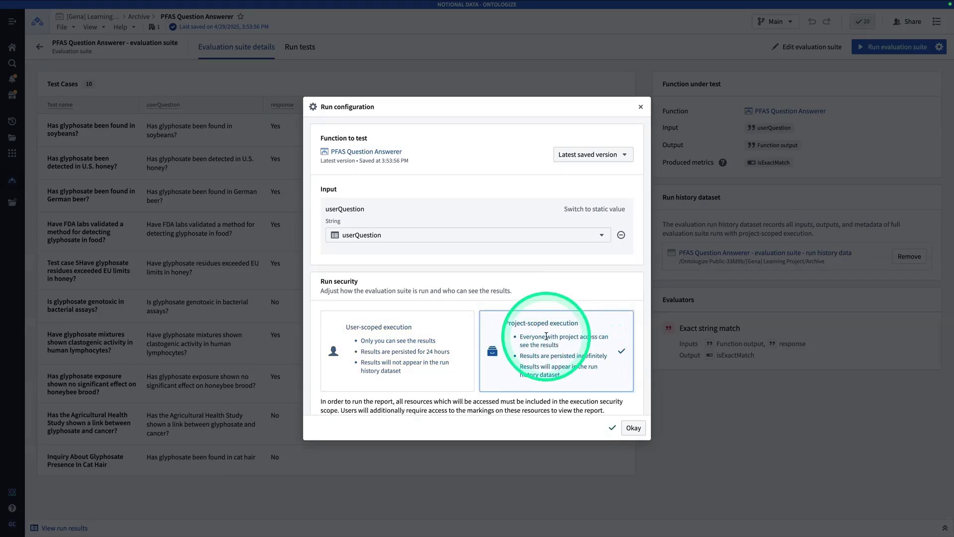
{"action": "scroll", "coordinate": [549, 332], "scroll_direction": "down", "scroll_amount": 3}
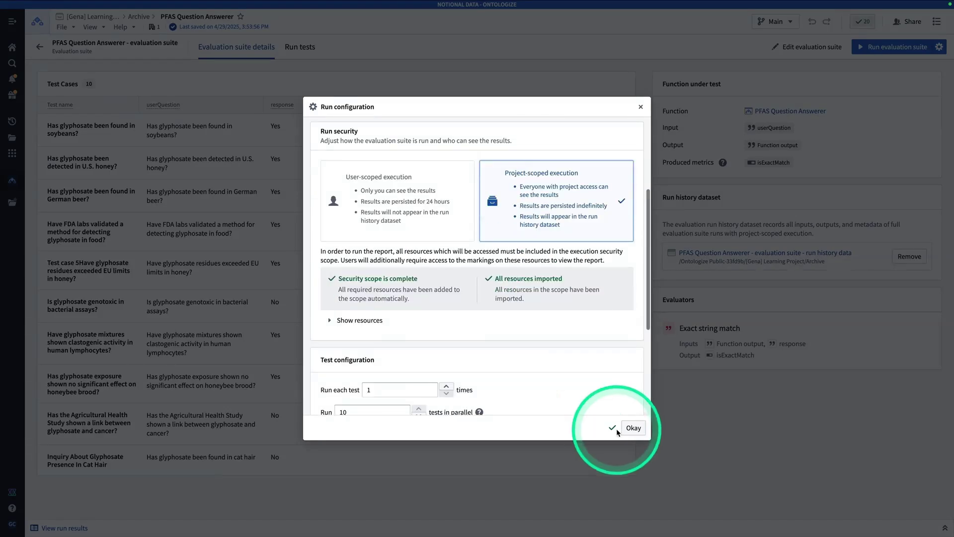
{"action": "left_click", "coordinate": [633, 429]}
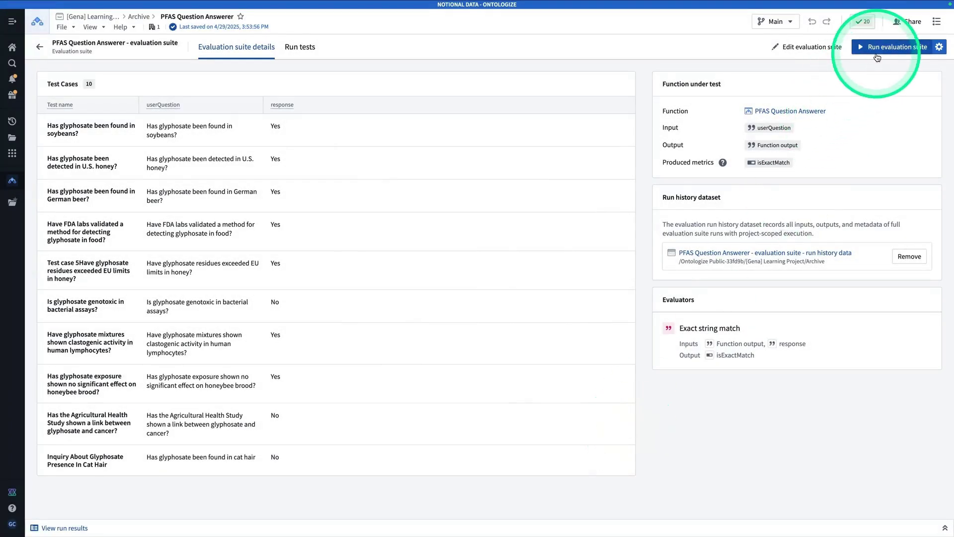
{"action": "left_click", "coordinate": [877, 52]}
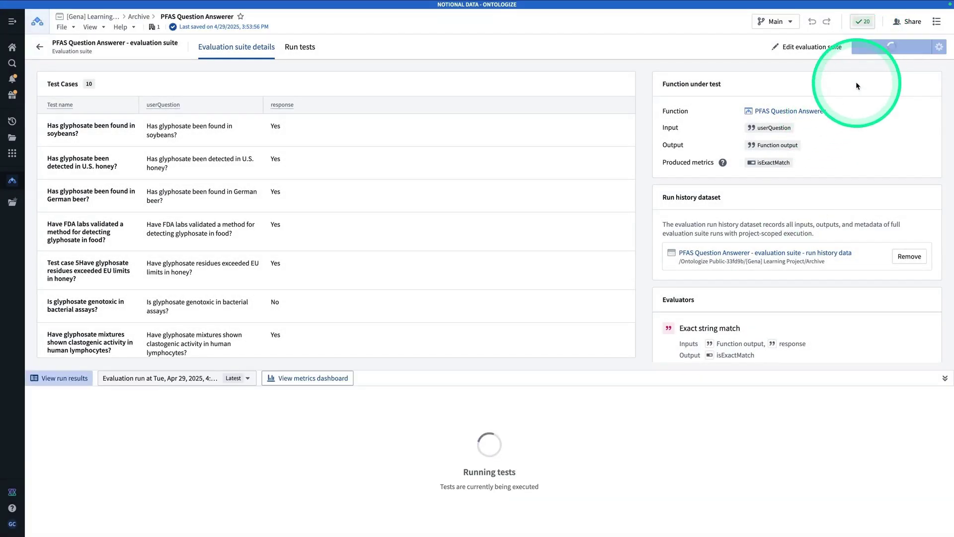
{"action": "left_click", "coordinate": [455, 126]}
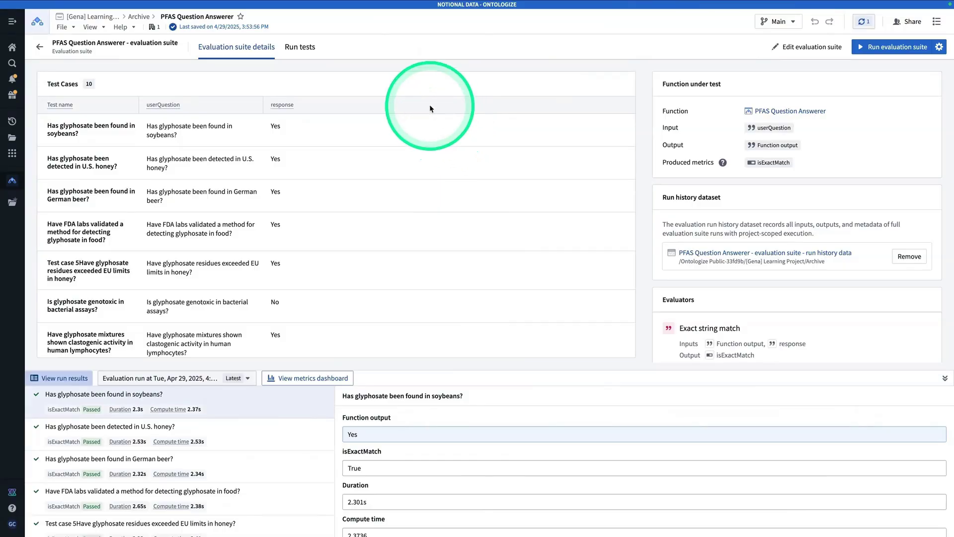
Step: Review the per-test results and the metrics dashboard showing 88.9% isExactMatch across 9 tests
{"action": "left_click", "coordinate": [306, 48]}
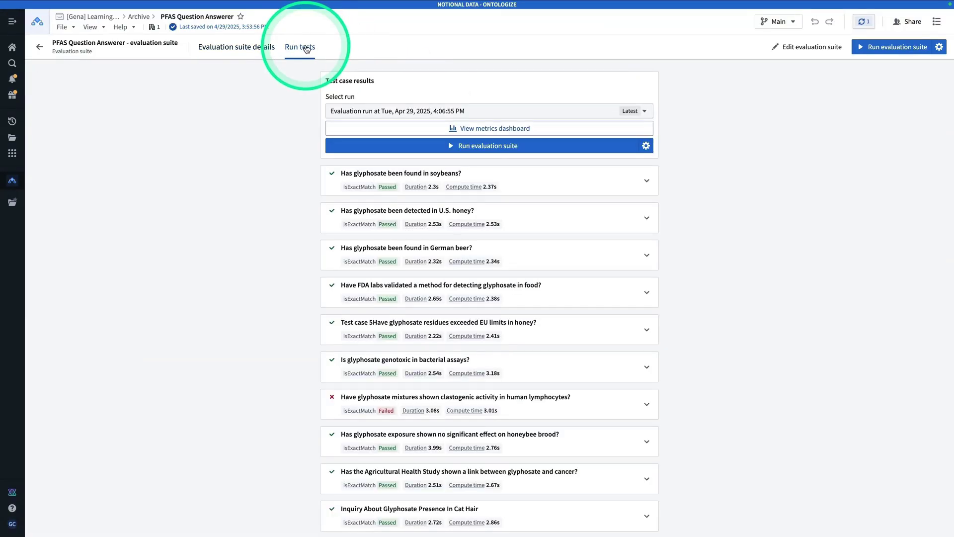
{"action": "left_click", "coordinate": [488, 130]}
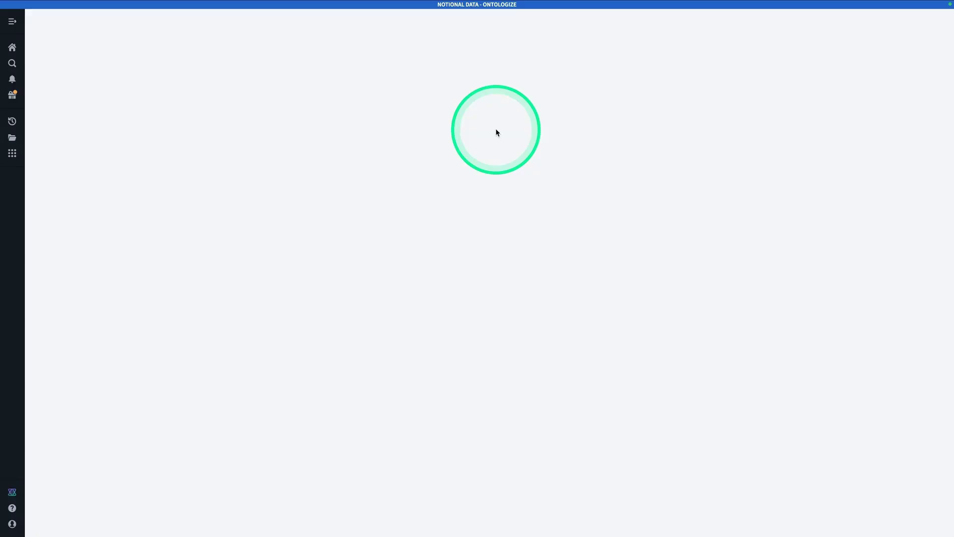
{"action": "scroll", "coordinate": [158, 289], "scroll_direction": "down", "scroll_amount": 10}
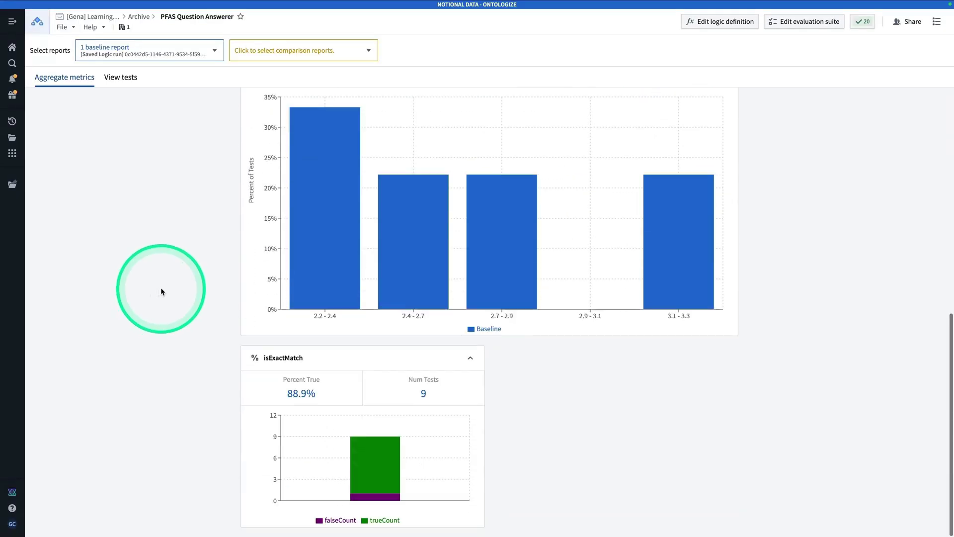
{"action": "scroll", "coordinate": [160, 287], "scroll_direction": "up", "scroll_amount": 10}
Step: Check the list of comparison reports, then close it to return to the PFAS Question Answerer logic
{"action": "left_click", "coordinate": [348, 51]}
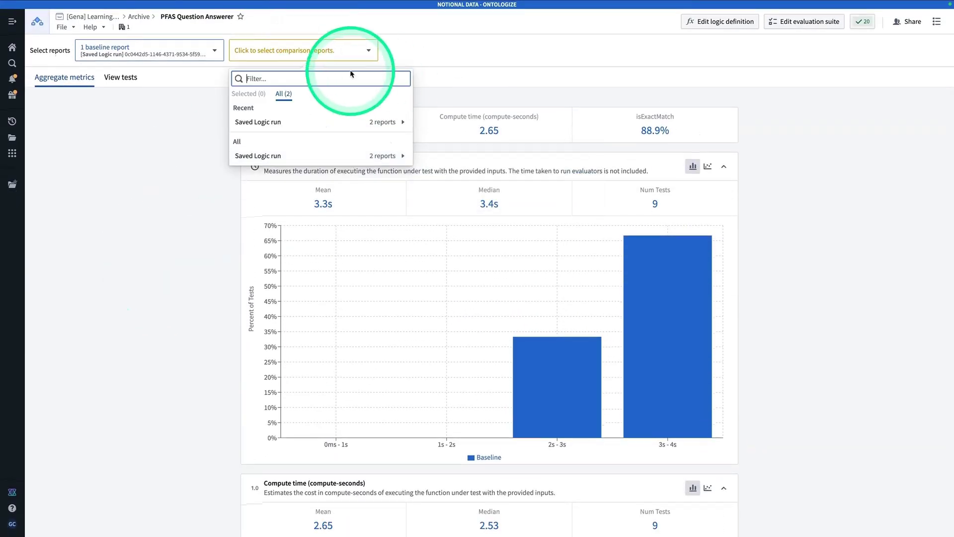
{"action": "mouse_move", "coordinate": [333, 126]}
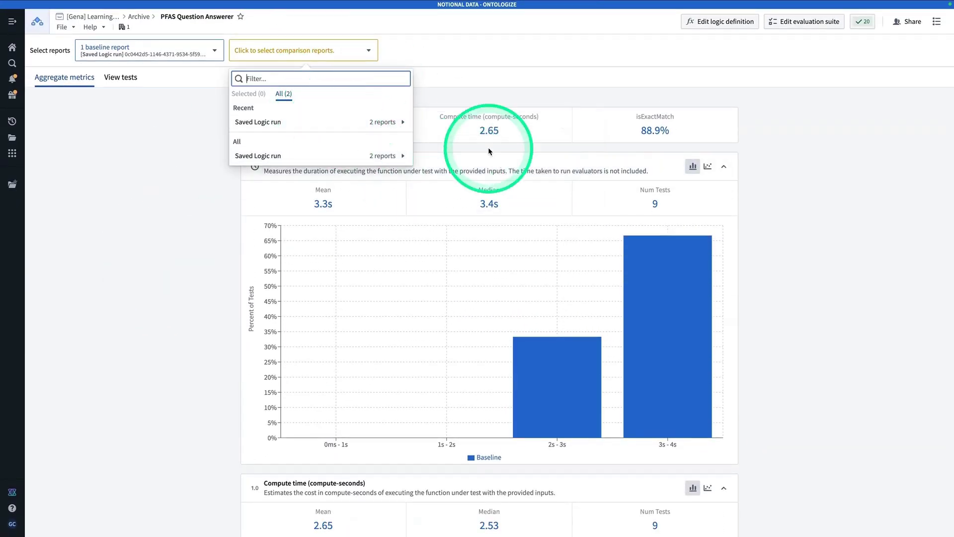
{"action": "left_click", "coordinate": [712, 26]}
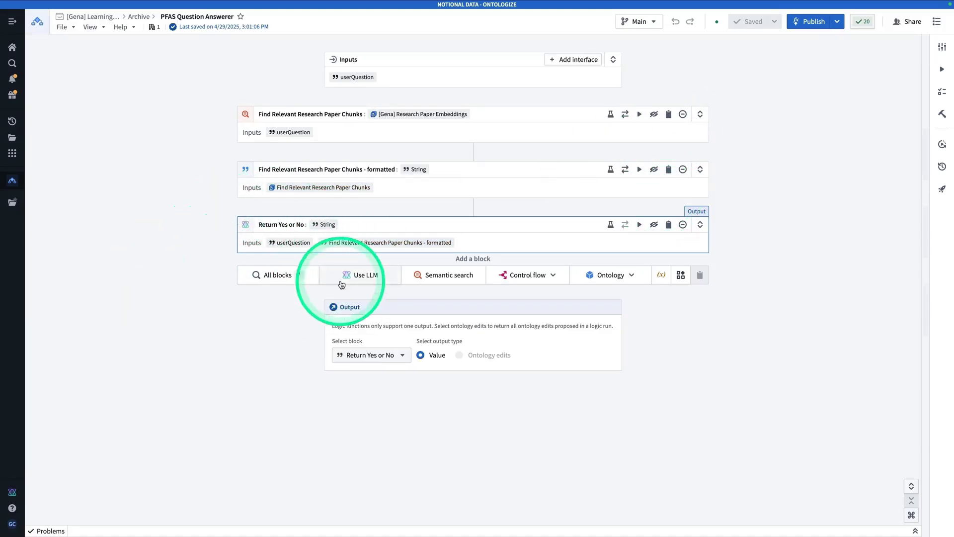
Step: Expand the Return Yes or No block to reveal its prompt, input data and GPT-4o model settings
{"action": "left_click", "coordinate": [700, 224]}
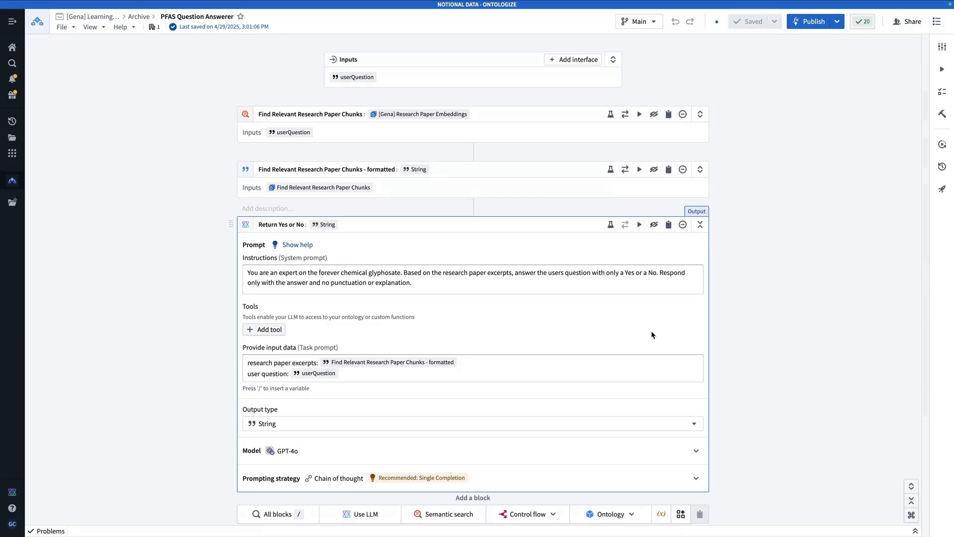
Step: Bind the function to Ontologize Public Ontology with project-scoped execution and save
{"action": "left_click", "coordinate": [813, 22]}
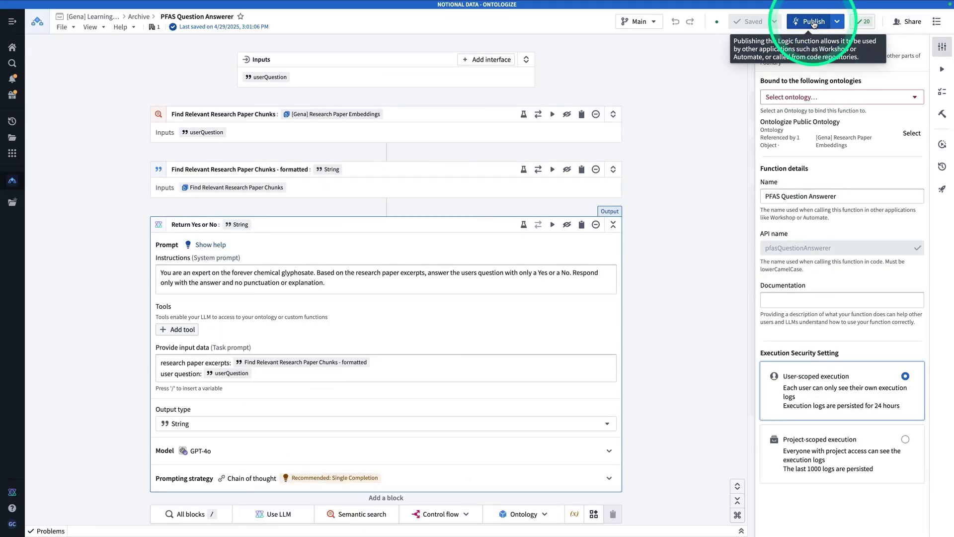
{"action": "left_click", "coordinate": [806, 98]}
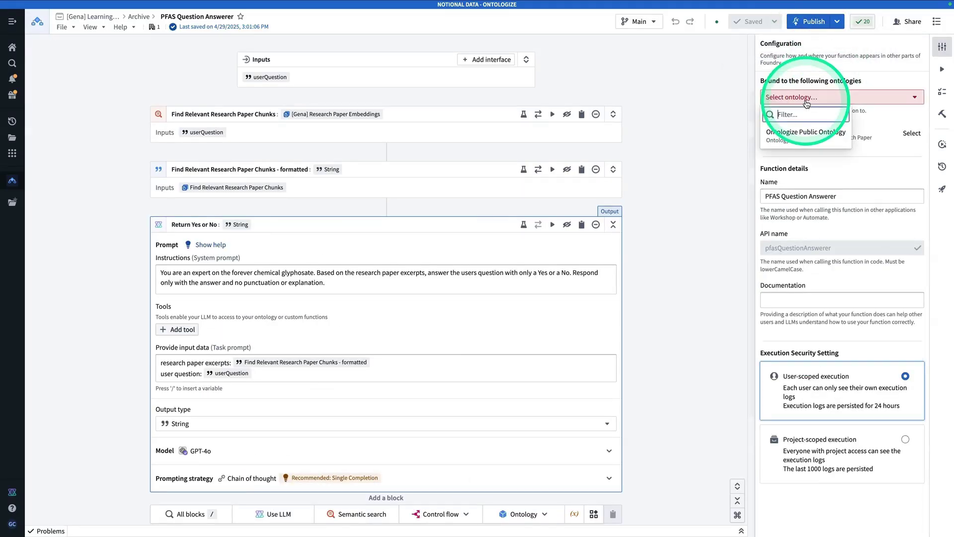
{"action": "left_click", "coordinate": [802, 147]}
{"action": "left_click", "coordinate": [765, 367]}
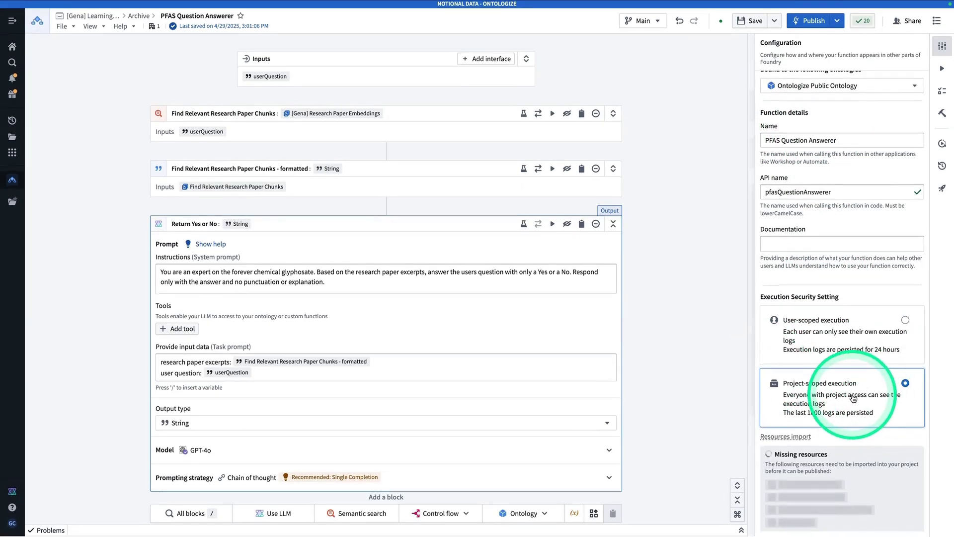
{"action": "key", "text": "ctrl+s"}
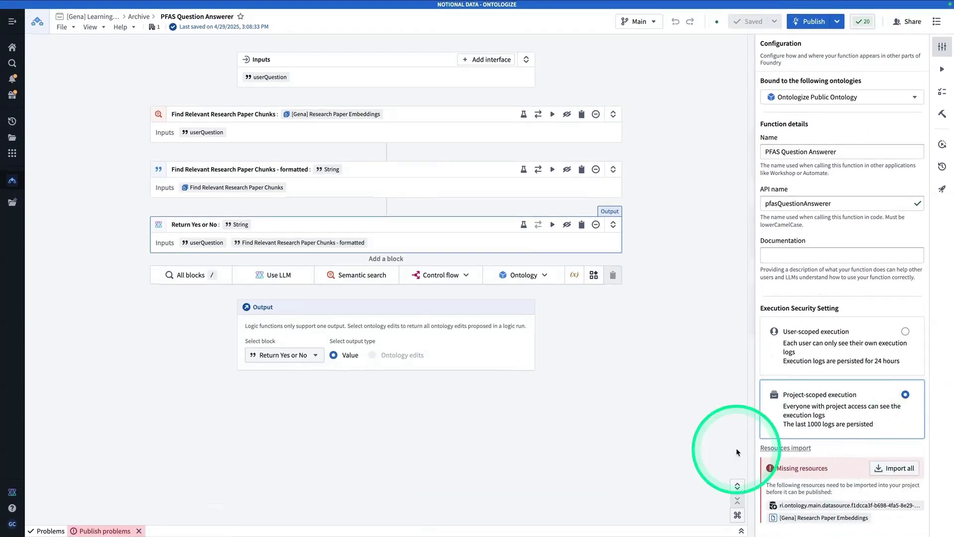
Step: Import all missing resources and publish PFAS Question Answerer as v1.0.0
{"action": "left_click", "coordinate": [892, 469]}
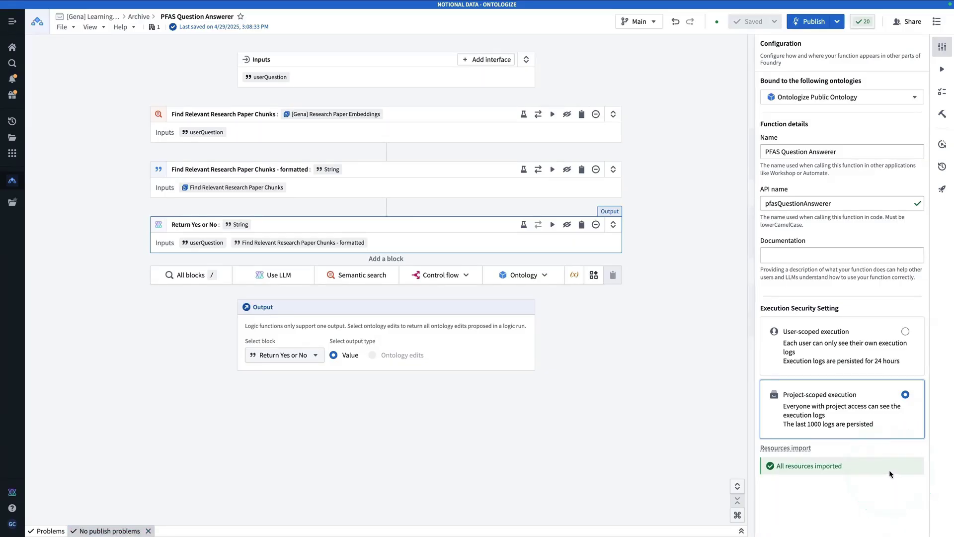
{"action": "left_click", "coordinate": [816, 25]}
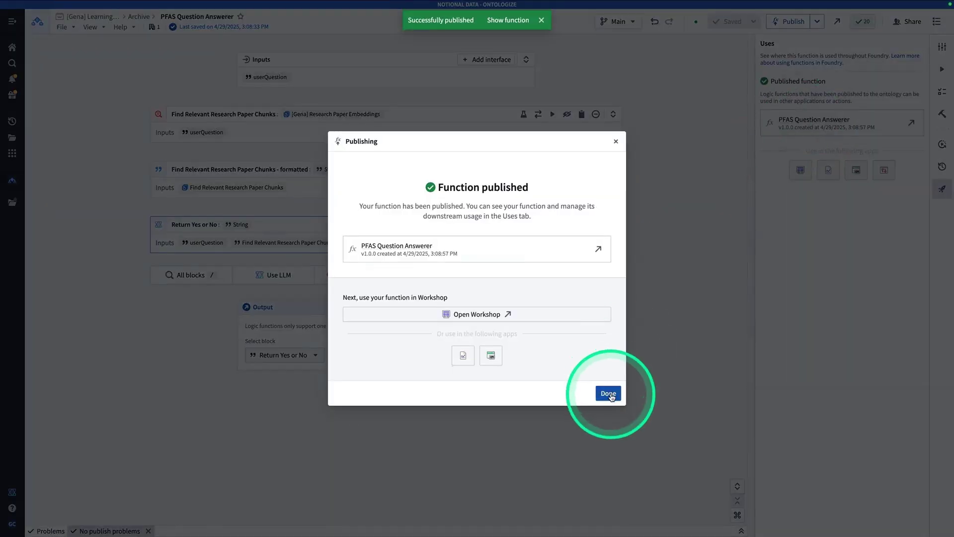
{"action": "left_click", "coordinate": [610, 392]}
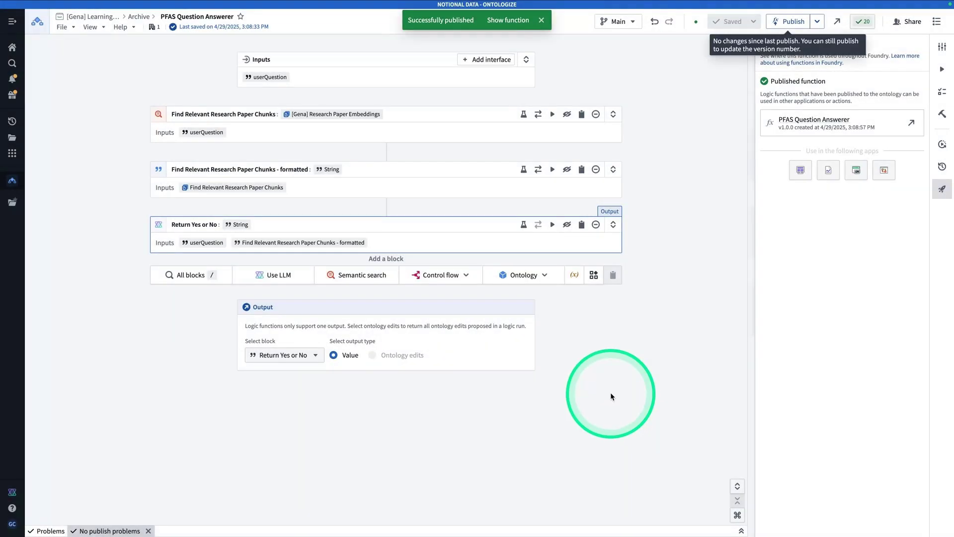